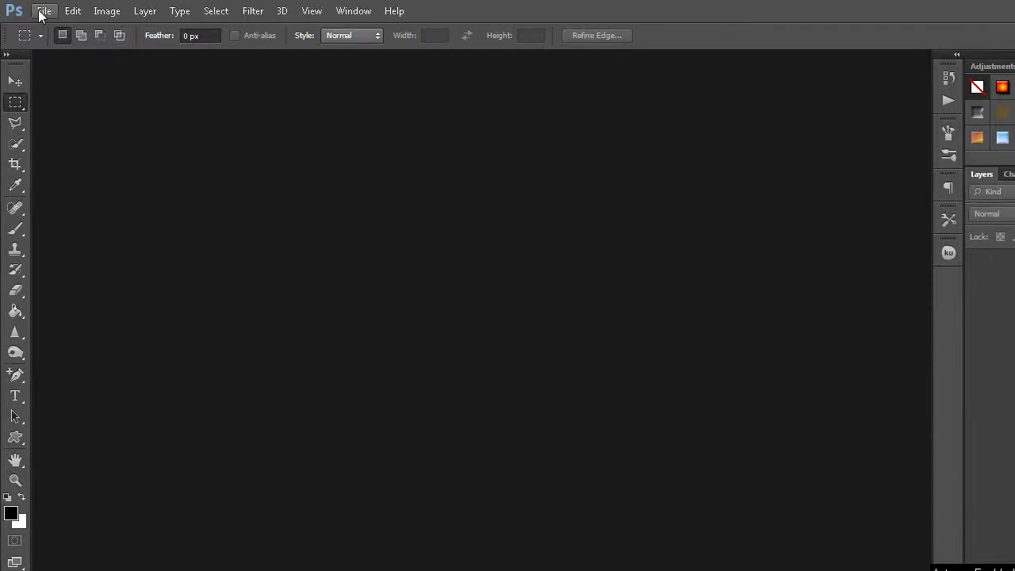
# Open the 'sample video' file from the Desktop as a new document
pyautogui.click(41, 14)
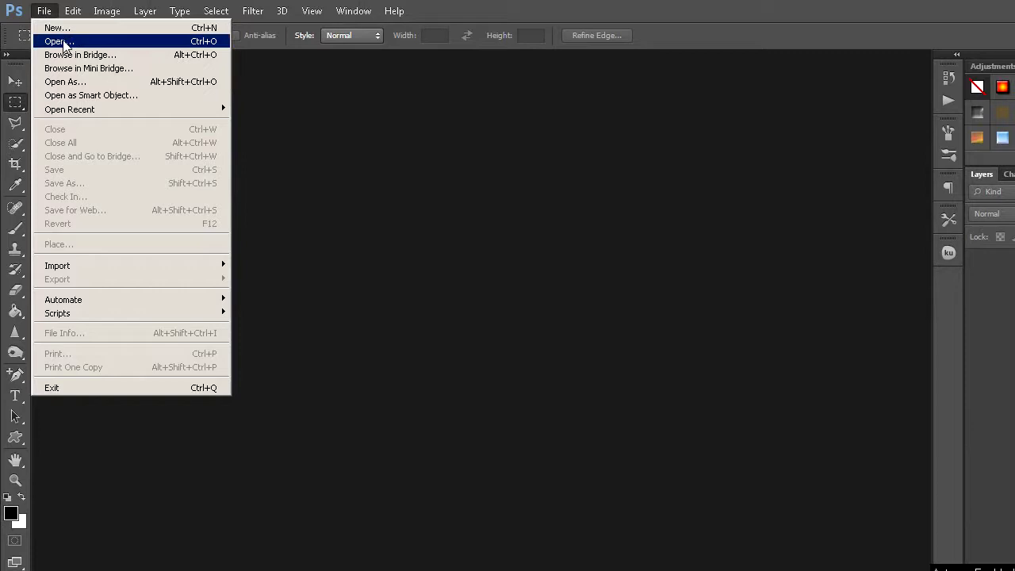
pyautogui.click(62, 41)
pyautogui.click(476, 419)
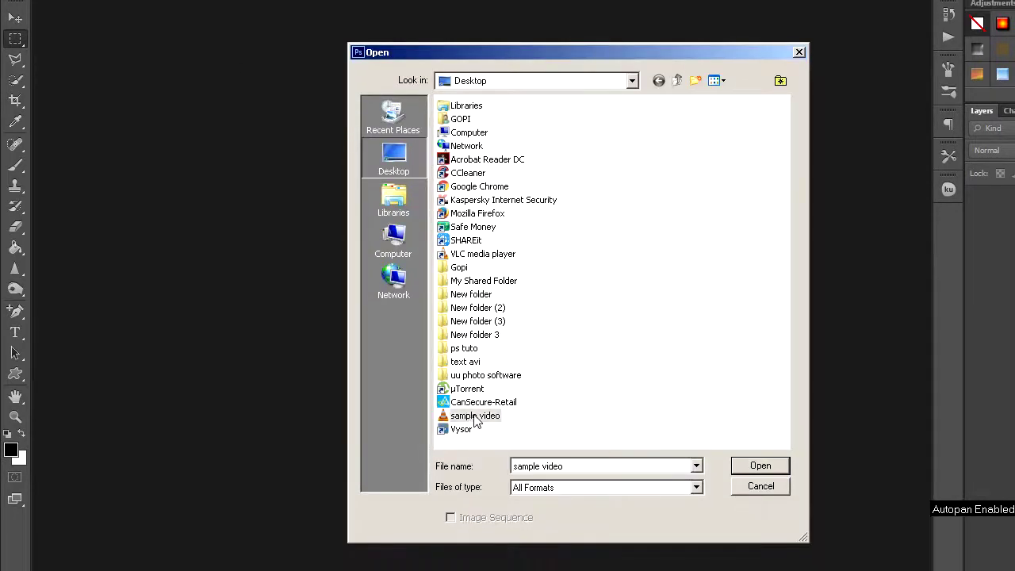
pyautogui.click(760, 465)
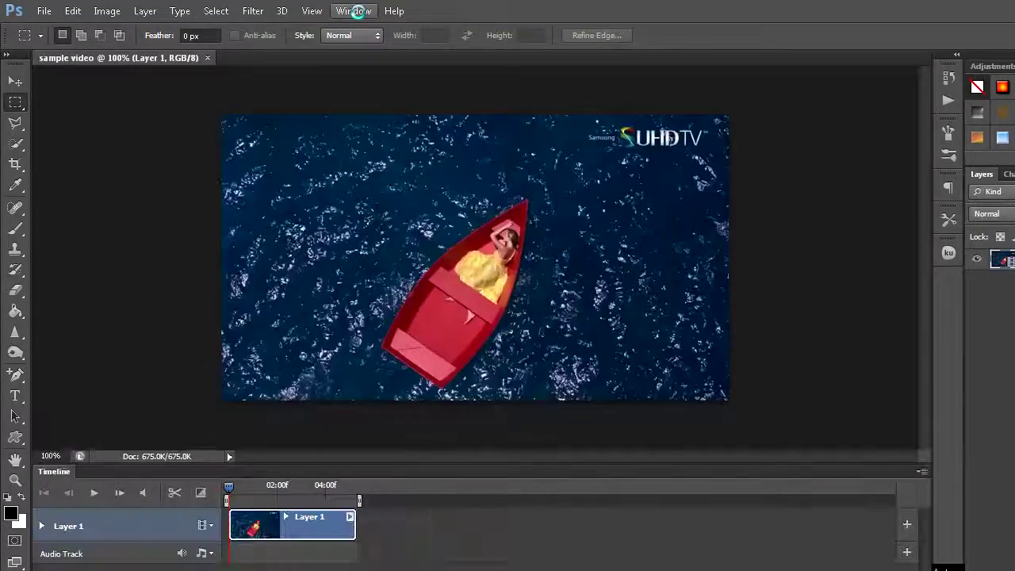
pyautogui.click(354, 10)
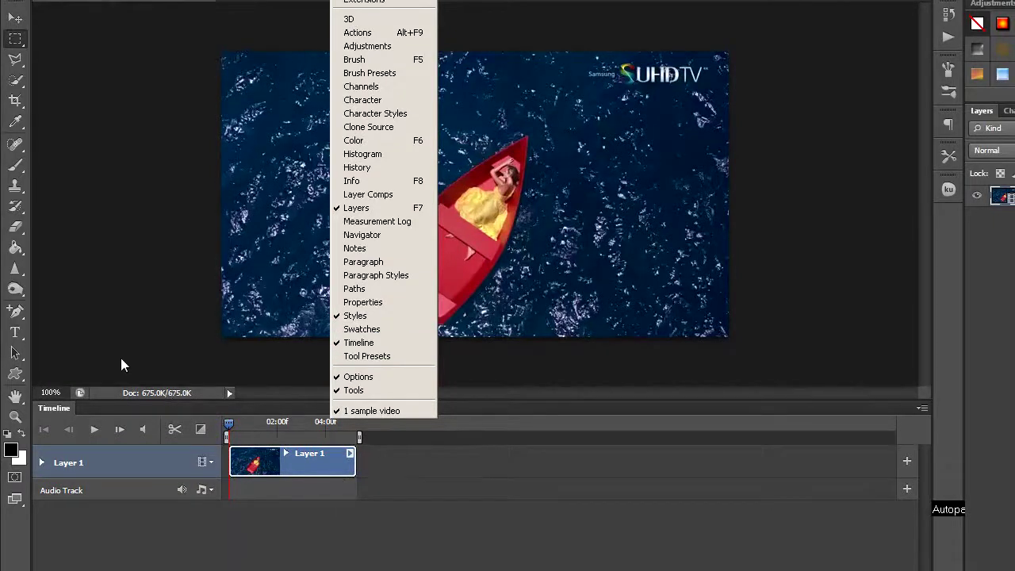
pyautogui.click(116, 343)
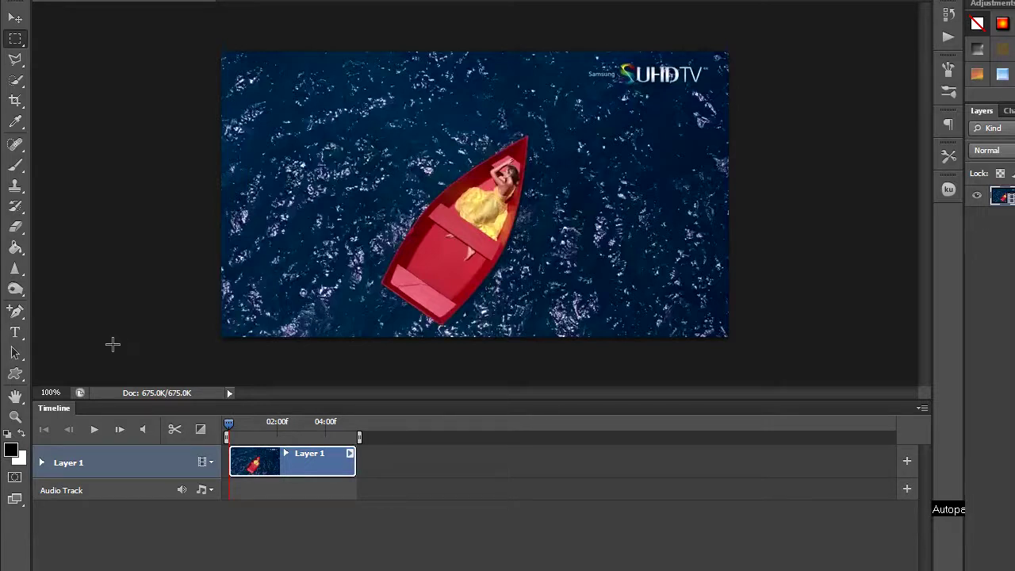
# Play the clip to the yellow-dress scene near 02:00 and trim the clip to the playhead
pyautogui.click(96, 416)
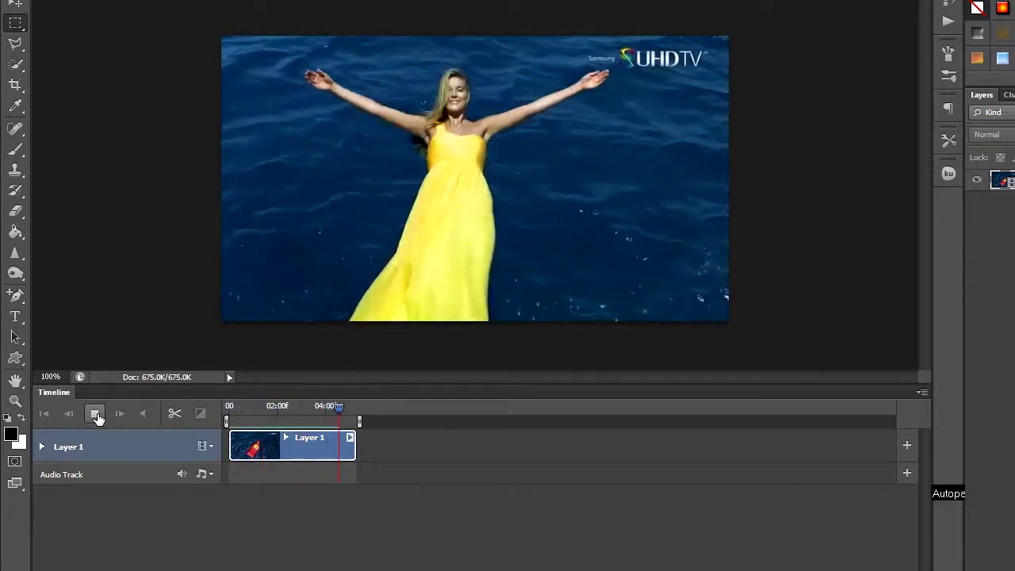
pyautogui.click(94, 414)
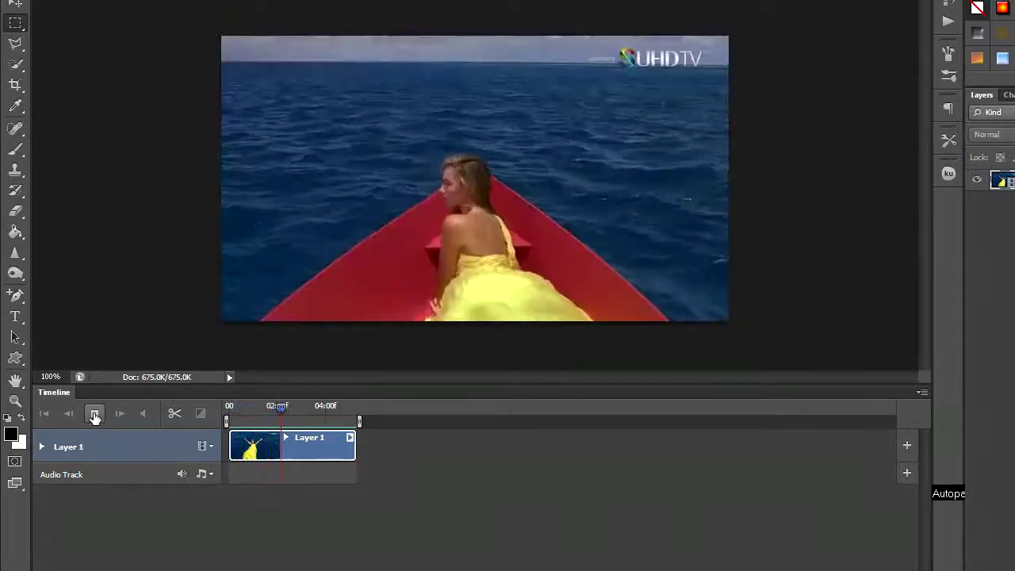
pyautogui.click(94, 414)
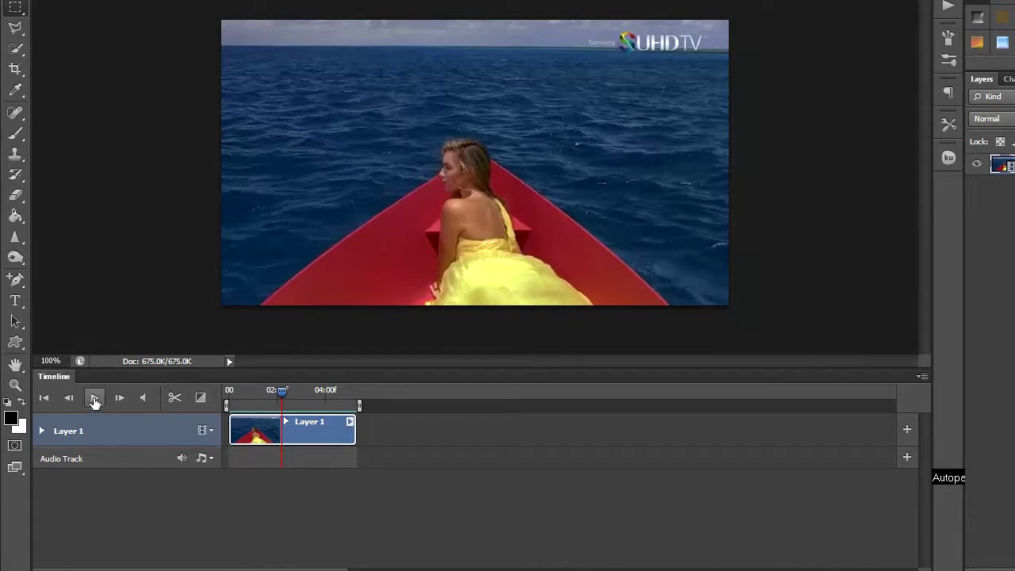
pyautogui.click(93, 398)
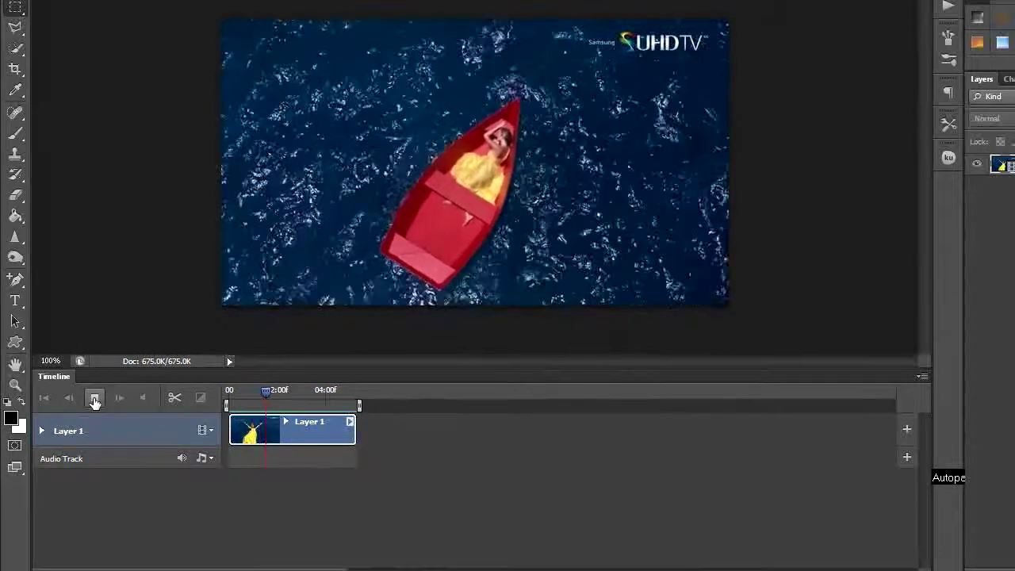
pyautogui.click(94, 399)
pyautogui.moveTo(230, 426)
pyautogui.mouseDown()
pyautogui.moveTo(281, 429)
pyautogui.moveTo(281, 413)
pyautogui.mouseUp()
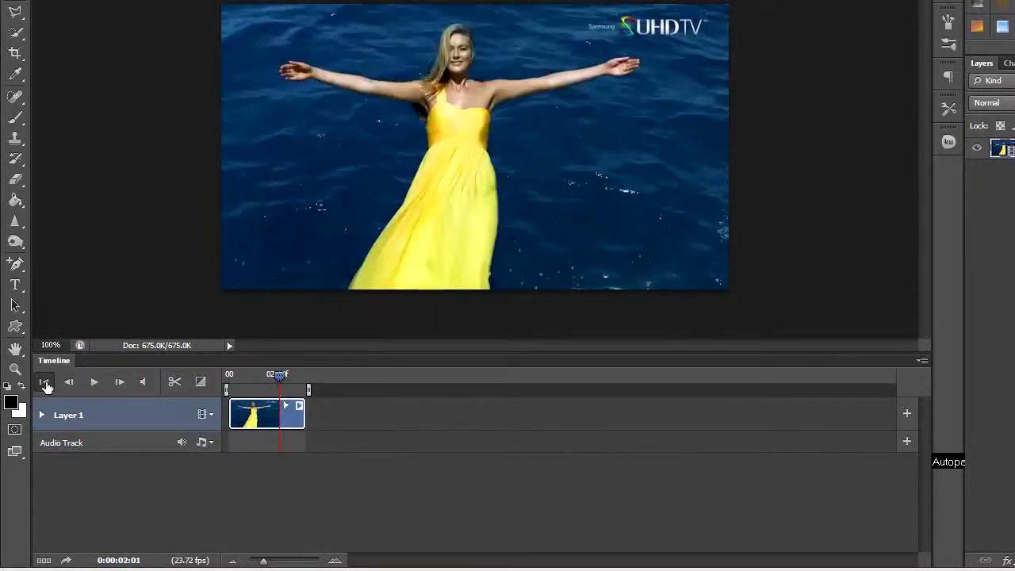
# Trim the clip end to about 01:03 on the boat shot and zoom into the timeline
pyautogui.click(45, 385)
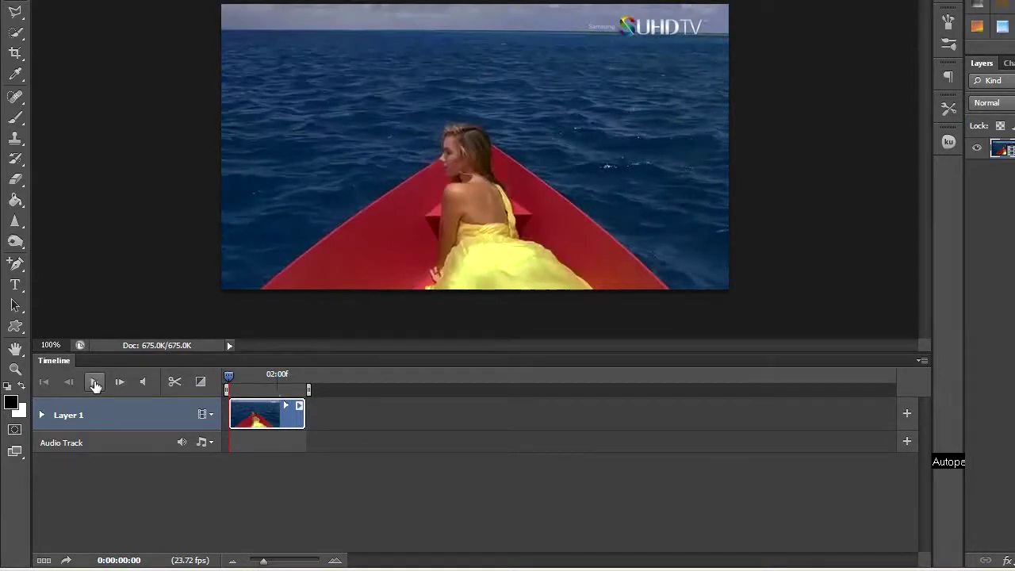
pyautogui.click(94, 384)
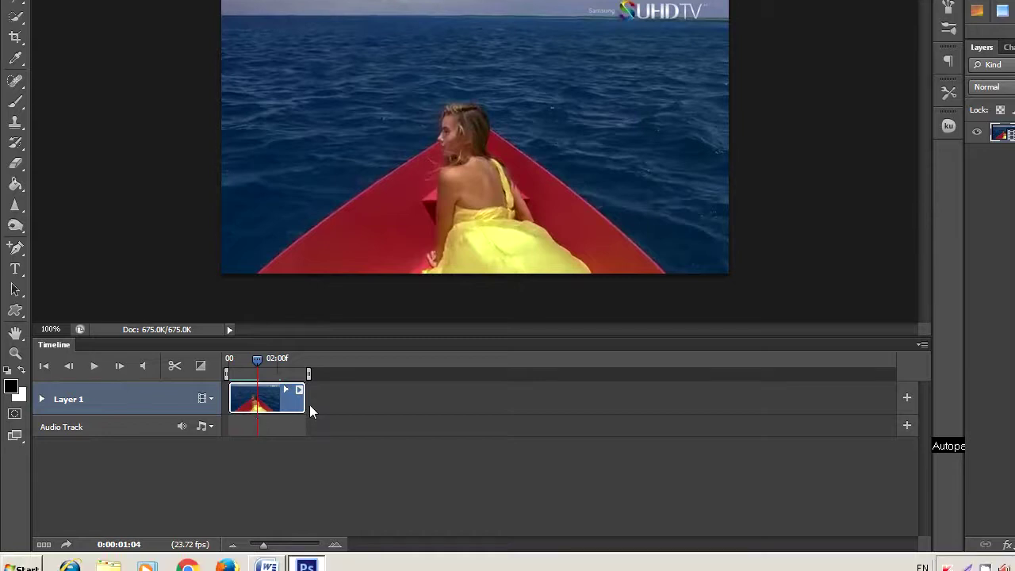
pyautogui.moveTo(306, 400); pyautogui.dragTo(262, 401)
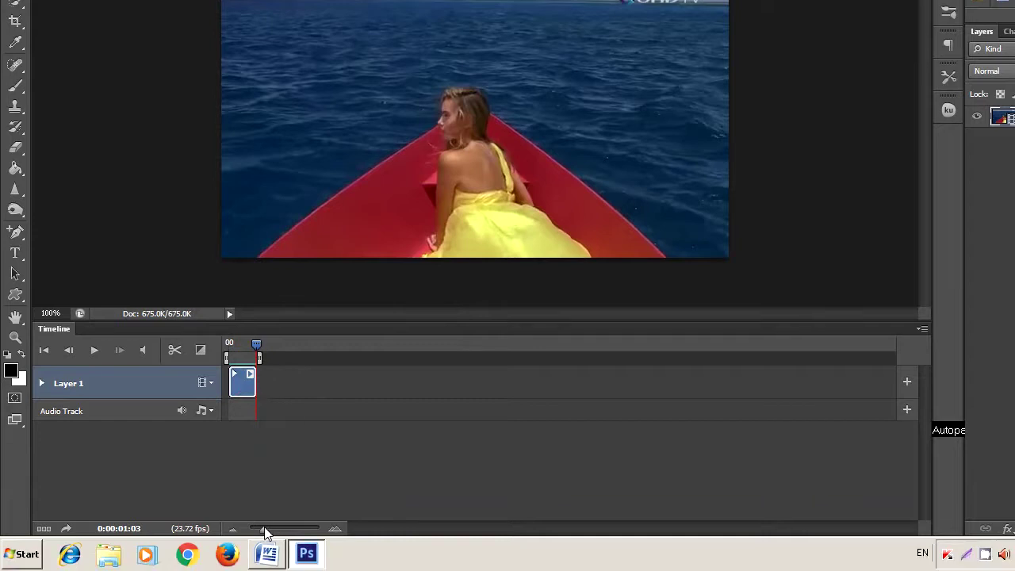
pyautogui.moveTo(266, 531); pyautogui.dragTo(287, 533)
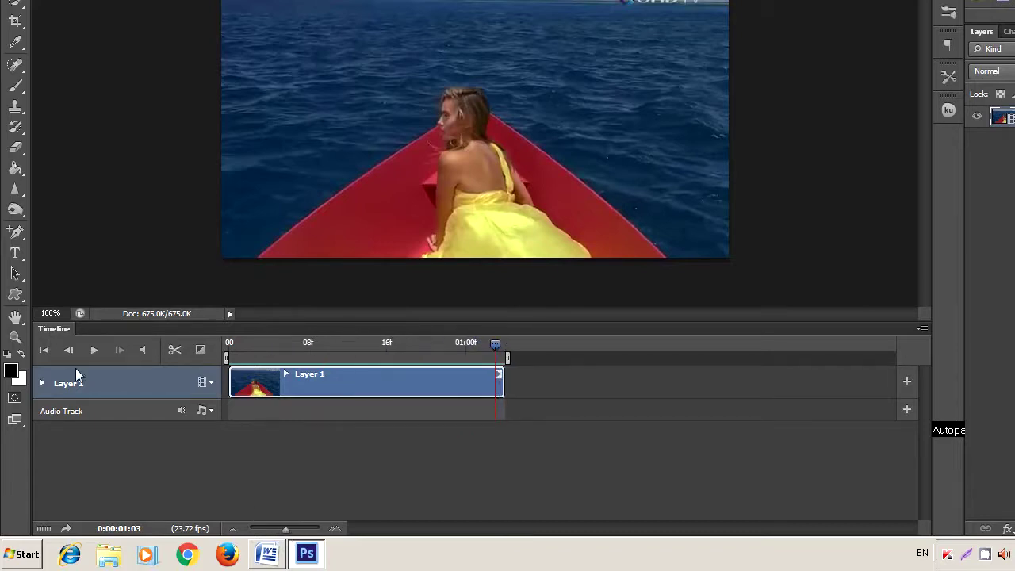
# Replay the shortened one-second clip from the first frame
pyautogui.click(45, 350)
pyautogui.click(93, 352)
pyautogui.click(96, 353)
pyautogui.click(96, 352)
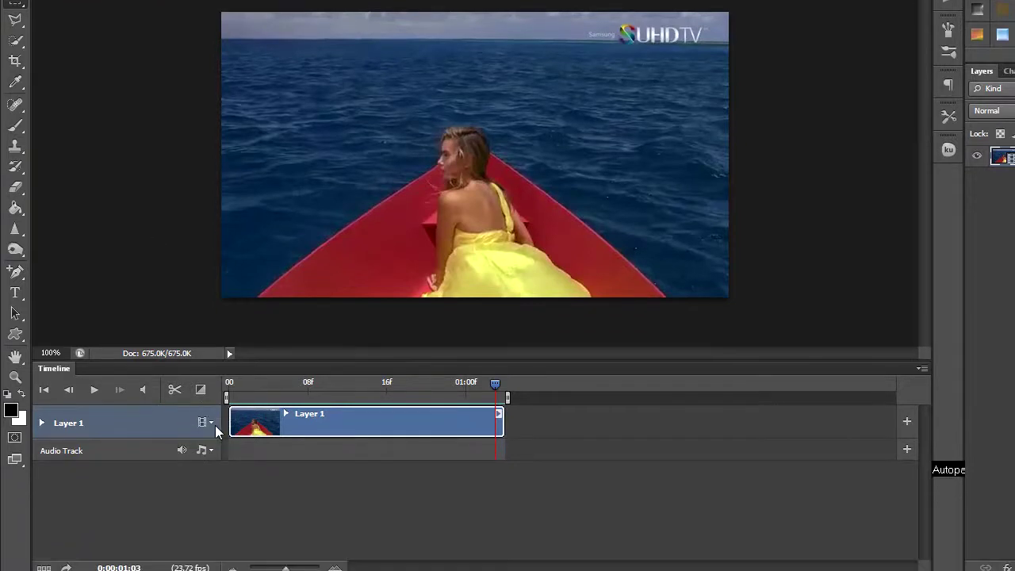
# Convert Layer 1 into Video Group 1 and duplicate it as Video Group 1 copy
pyautogui.click(210, 426)
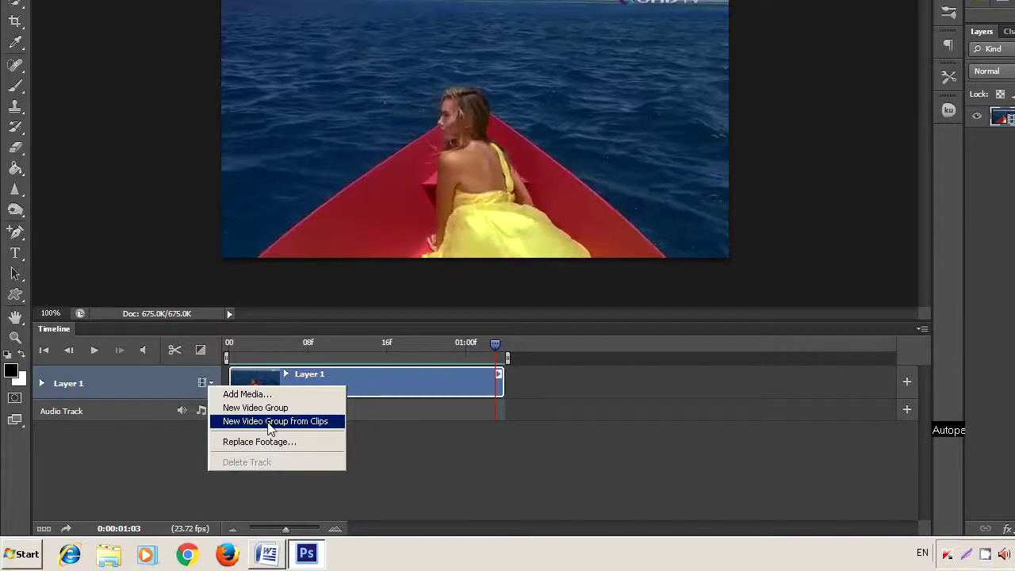
pyautogui.click(269, 423)
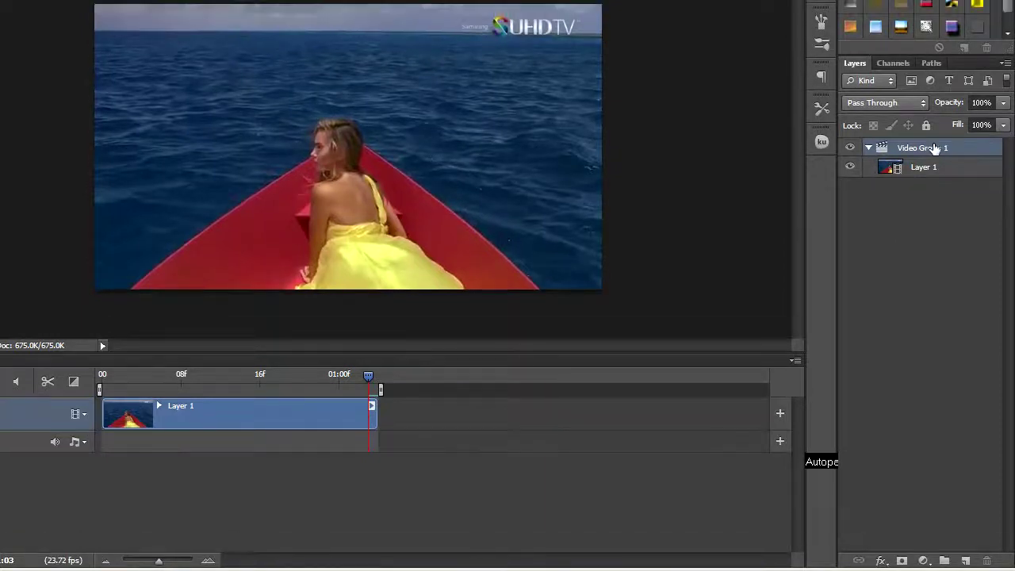
pyautogui.rightClick(933, 147)
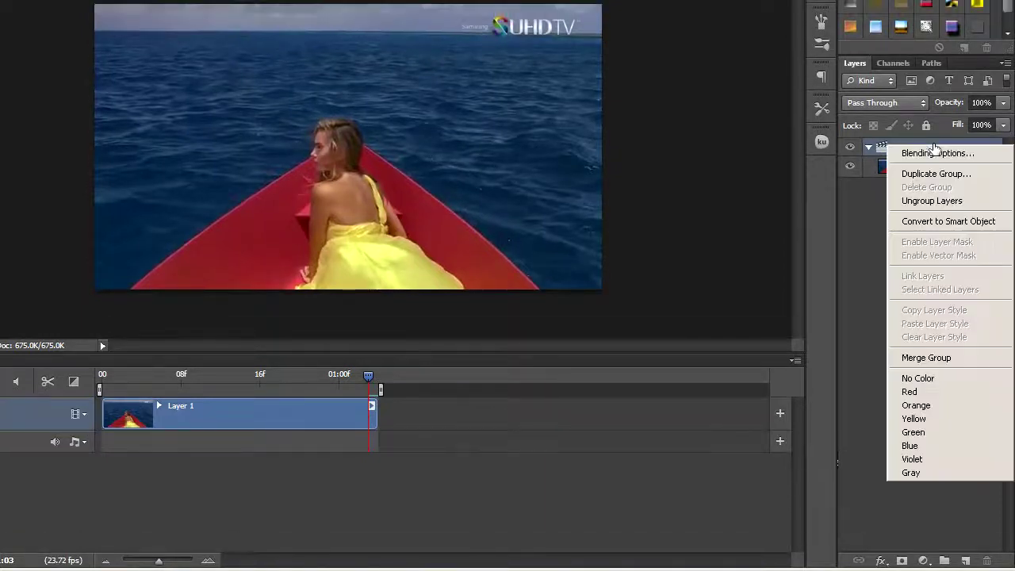
pyautogui.click(944, 174)
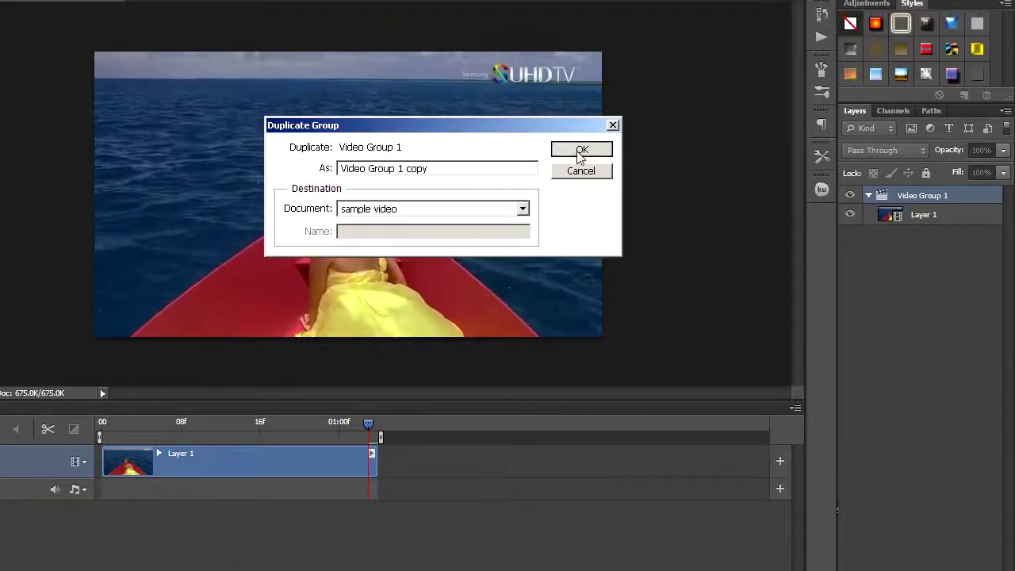
pyautogui.click(579, 151)
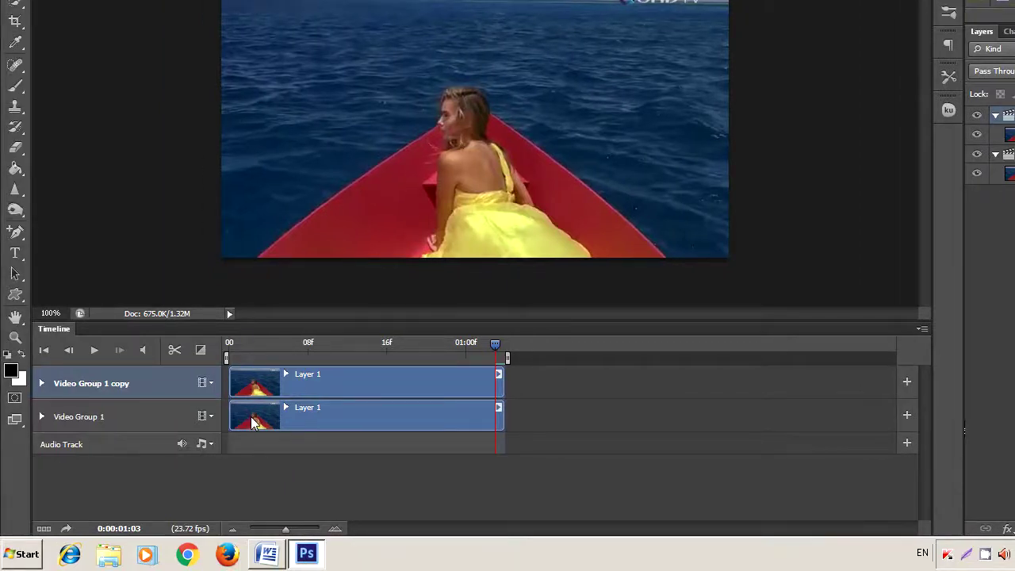
# Offset Video Group 1's clip to start near 08f and end with Video Group 1 copy
pyautogui.moveTo(252, 423)
pyautogui.mouseDown()
pyautogui.moveTo(446, 433)
pyautogui.moveTo(521, 411)
pyautogui.mouseUp()
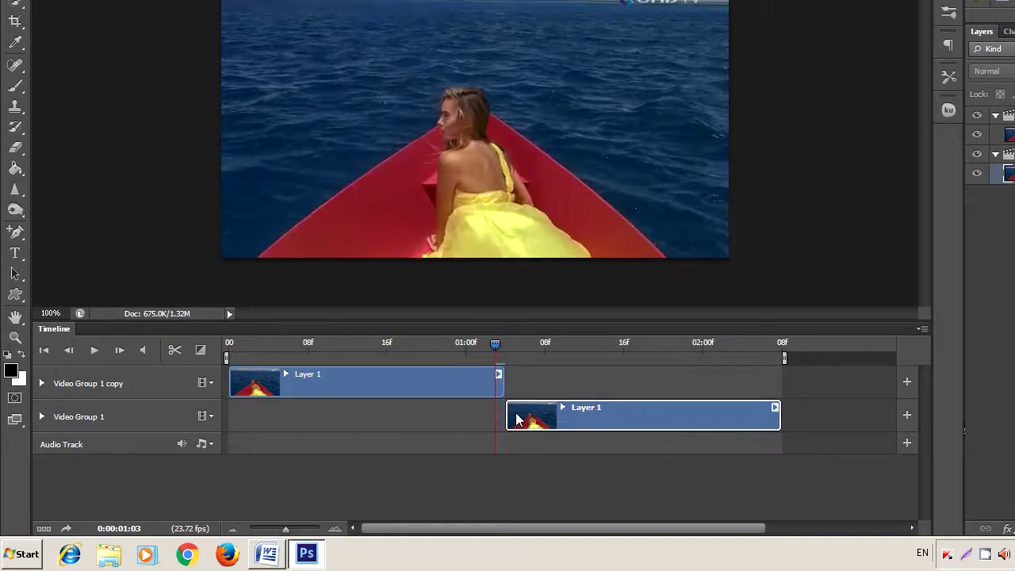
pyautogui.moveTo(507, 414); pyautogui.dragTo(293, 413)
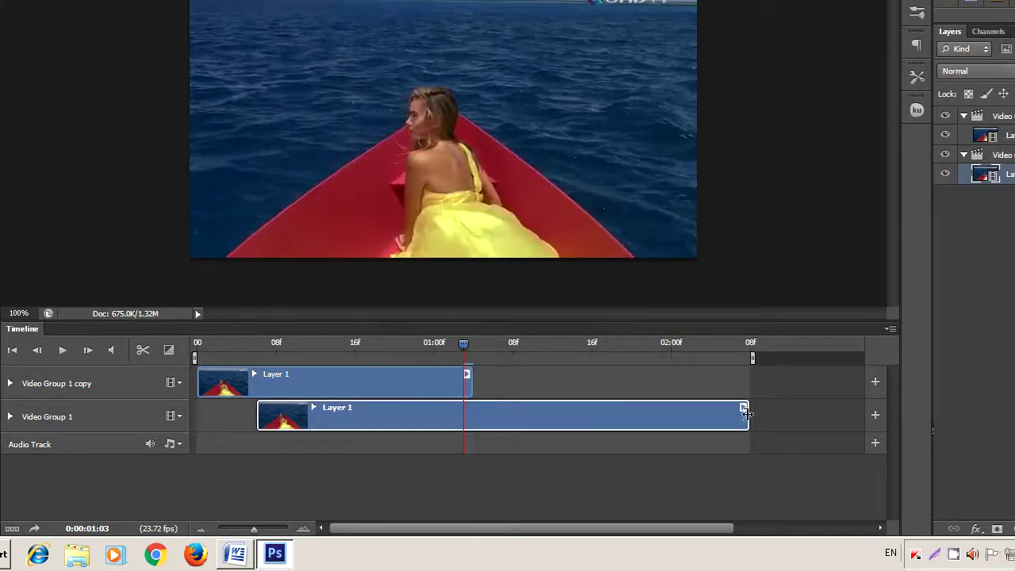
pyautogui.moveTo(745, 412); pyautogui.dragTo(471, 403)
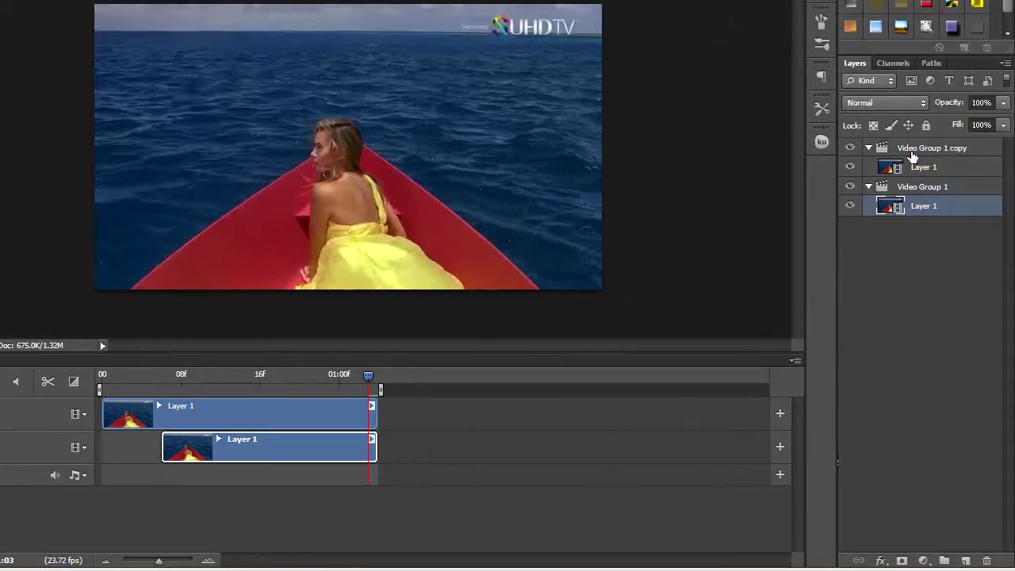
pyautogui.click(911, 151)
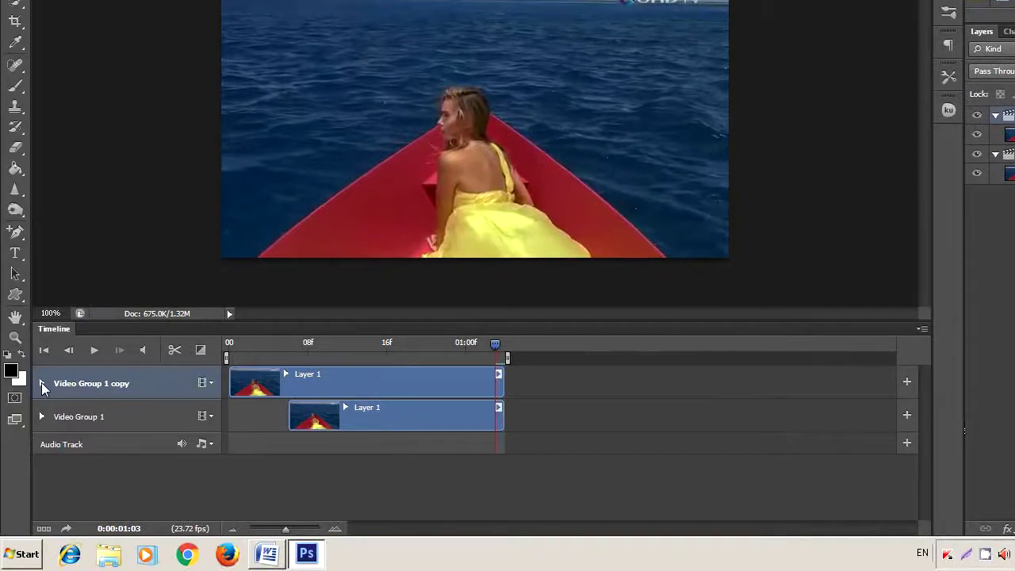
# Add an Opacity keyframe to Video Group 1 copy at 0:00:00:06
pyautogui.click(41, 383)
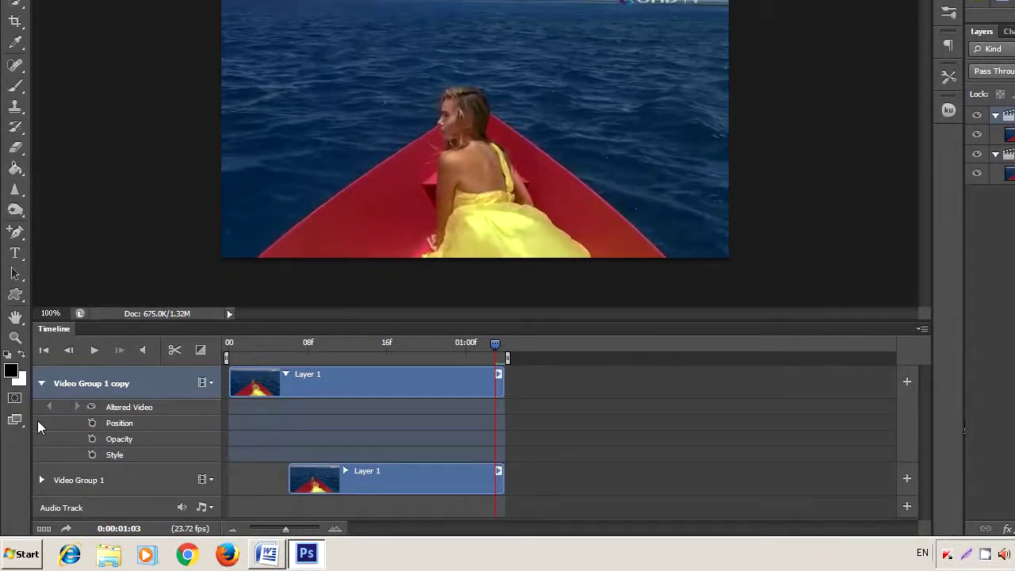
pyautogui.click(43, 350)
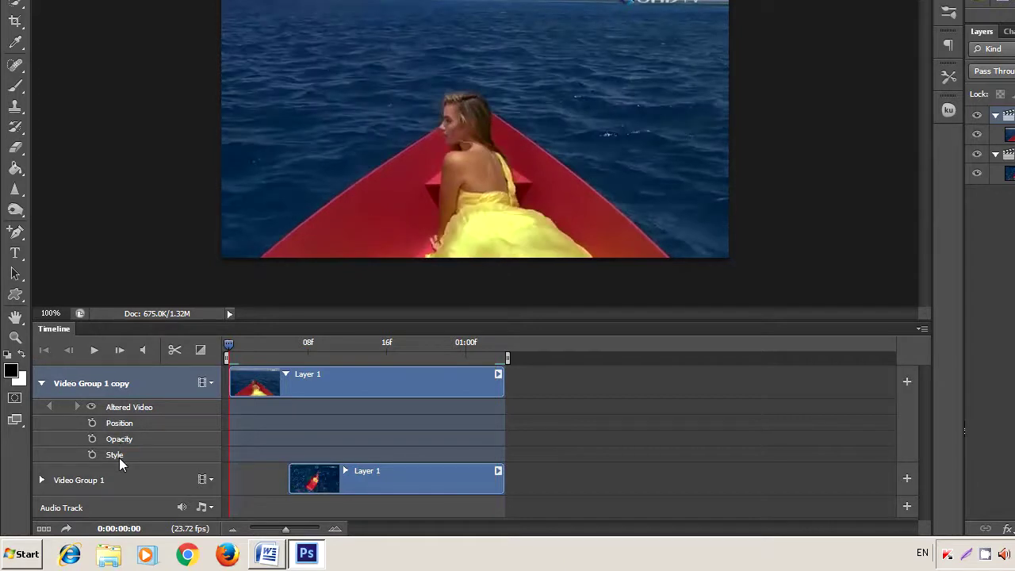
pyautogui.moveTo(228, 348); pyautogui.dragTo(287, 354)
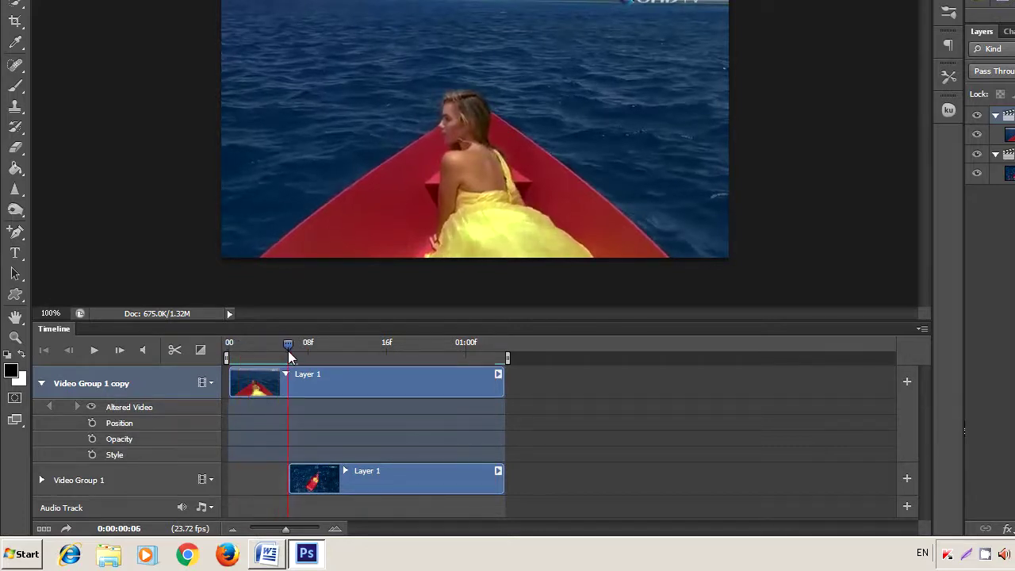
pyautogui.click(92, 439)
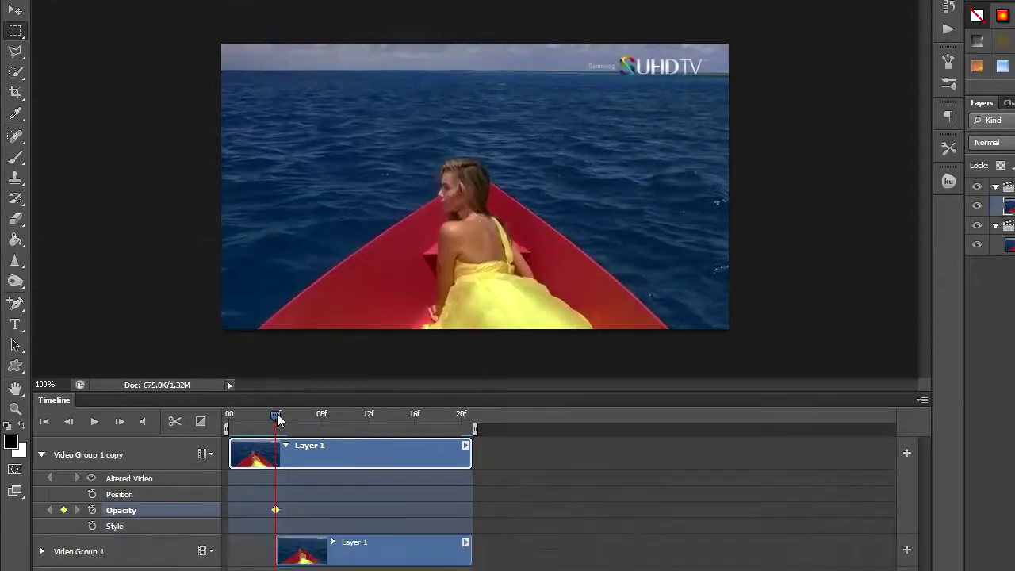
# Fade Video Group 1 copy to 0% opacity at 20f, preview, and stamp visible into Layer 2
pyautogui.moveTo(278, 419); pyautogui.dragTo(461, 413)
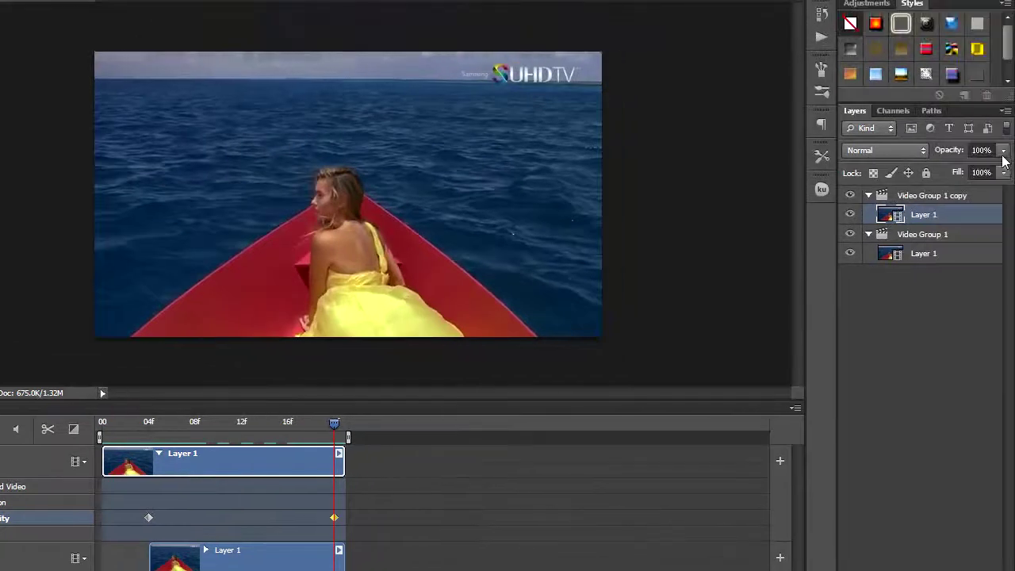
pyautogui.click(1003, 150)
pyautogui.moveTo(1002, 166); pyautogui.dragTo(920, 172)
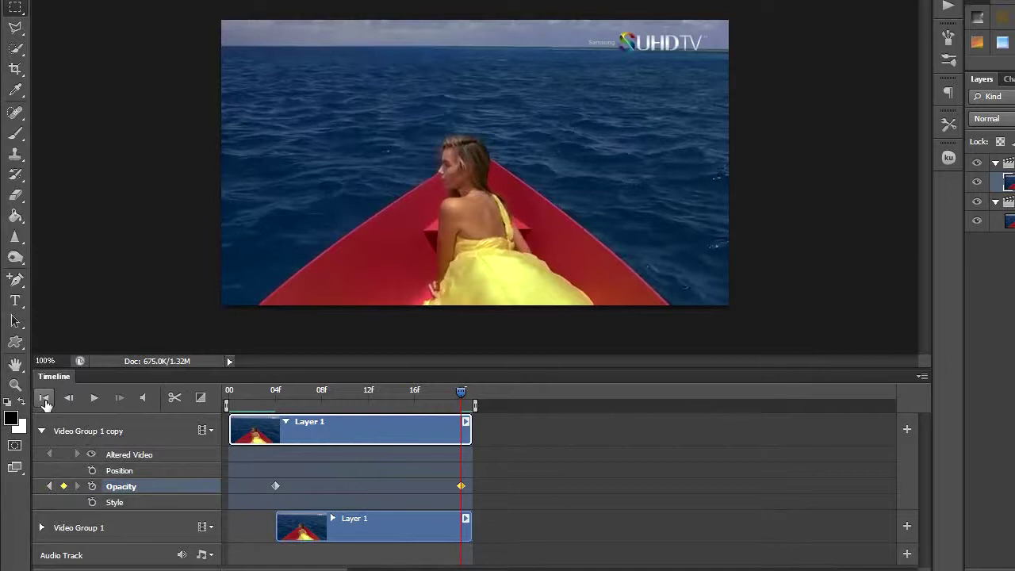
pyautogui.click(46, 399)
pyautogui.click(91, 400)
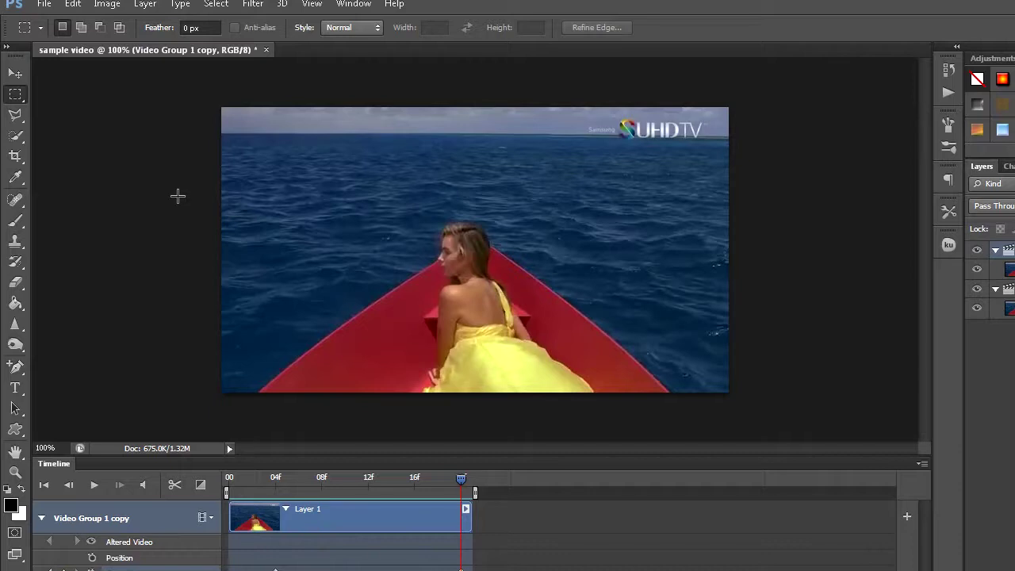
pyautogui.hotkey('ctrl', 'shift', 'alt', 'e')
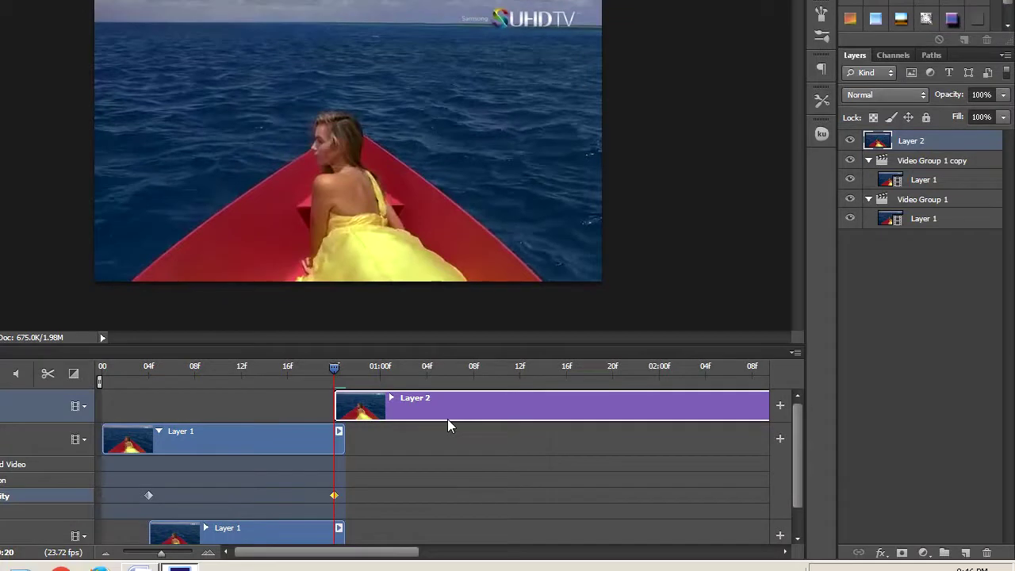
# Move Layer 2's clip to the first frame, trim its end to 20f, and replay to check
pyautogui.moveTo(442, 406)
pyautogui.mouseDown()
pyautogui.moveTo(377, 398)
pyautogui.moveTo(267, 416)
pyautogui.mouseUp()
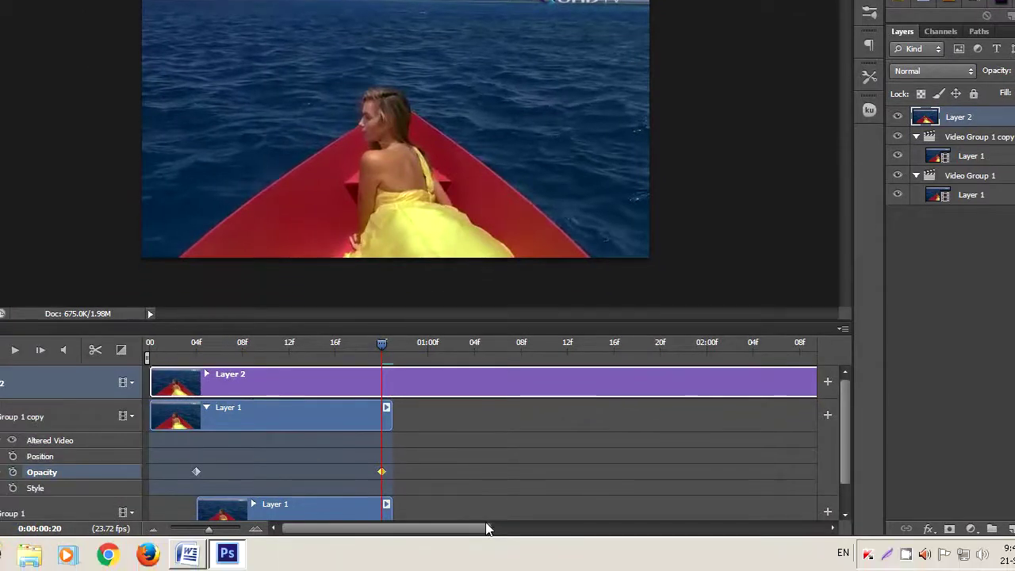
pyautogui.moveTo(471, 528); pyautogui.dragTo(695, 528)
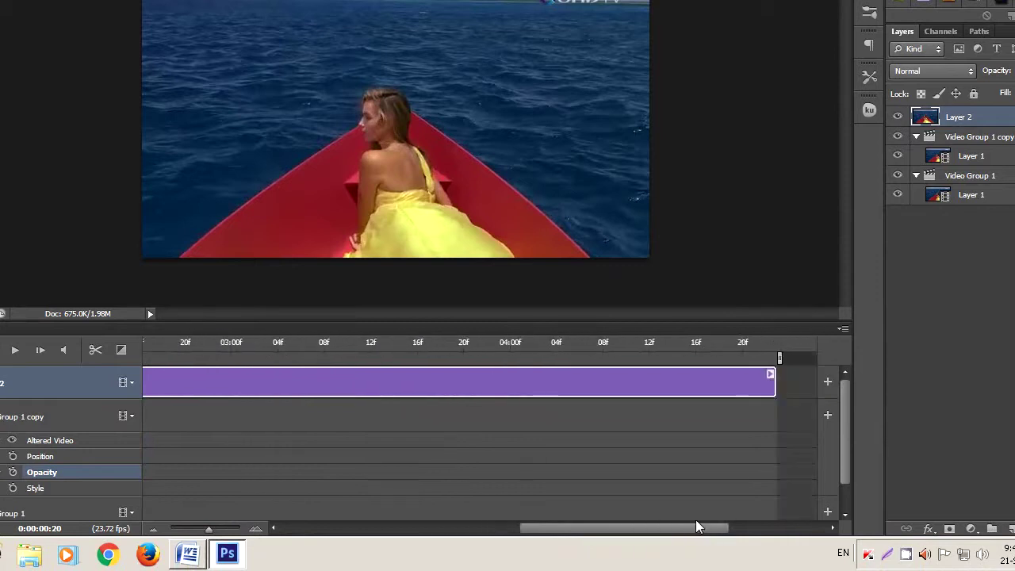
pyautogui.moveTo(745, 394); pyautogui.dragTo(292, 395)
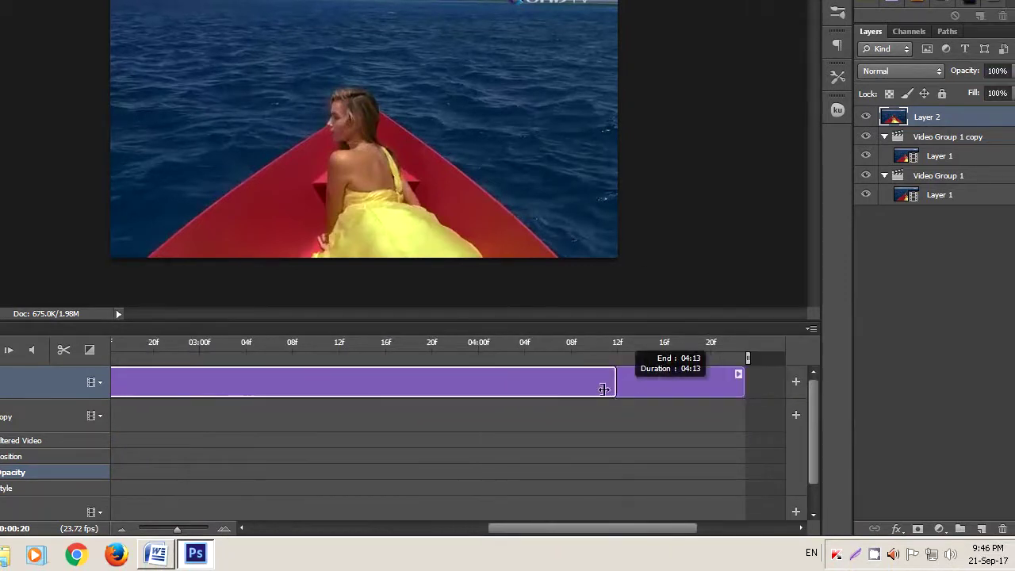
pyautogui.moveTo(559, 528); pyautogui.dragTo(432, 529)
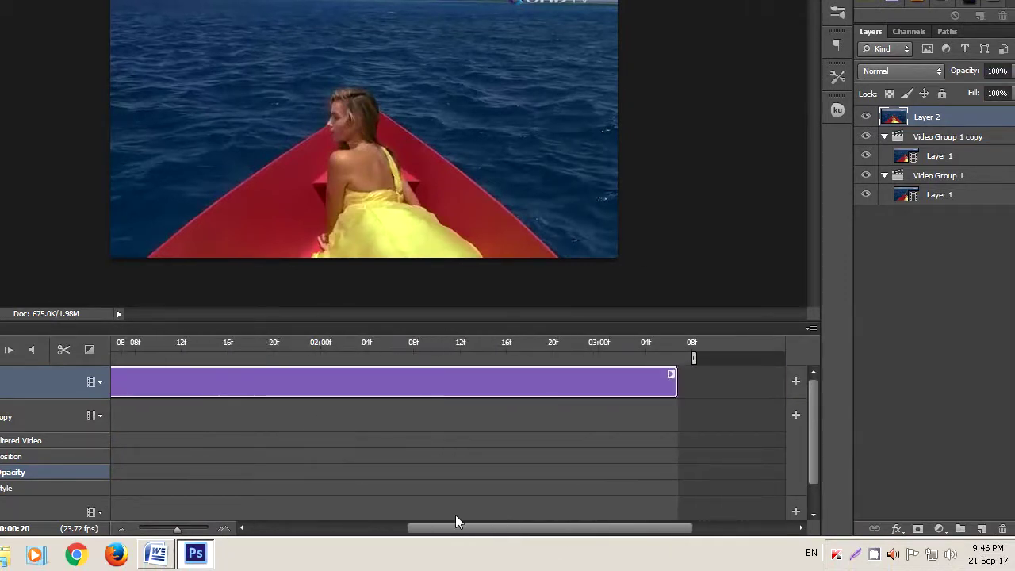
pyautogui.moveTo(742, 390); pyautogui.dragTo(361, 394)
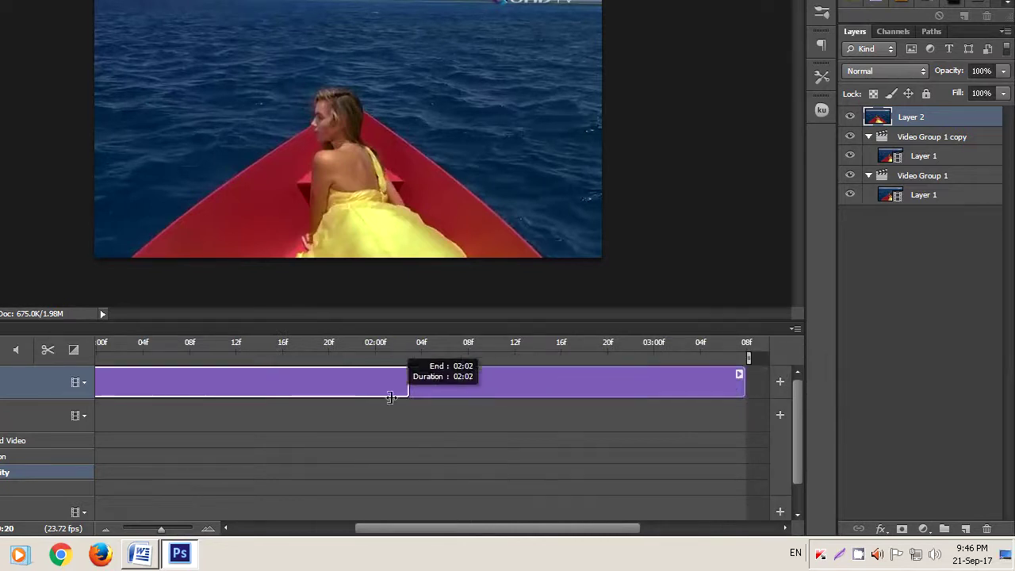
pyautogui.moveTo(474, 530); pyautogui.dragTo(413, 511)
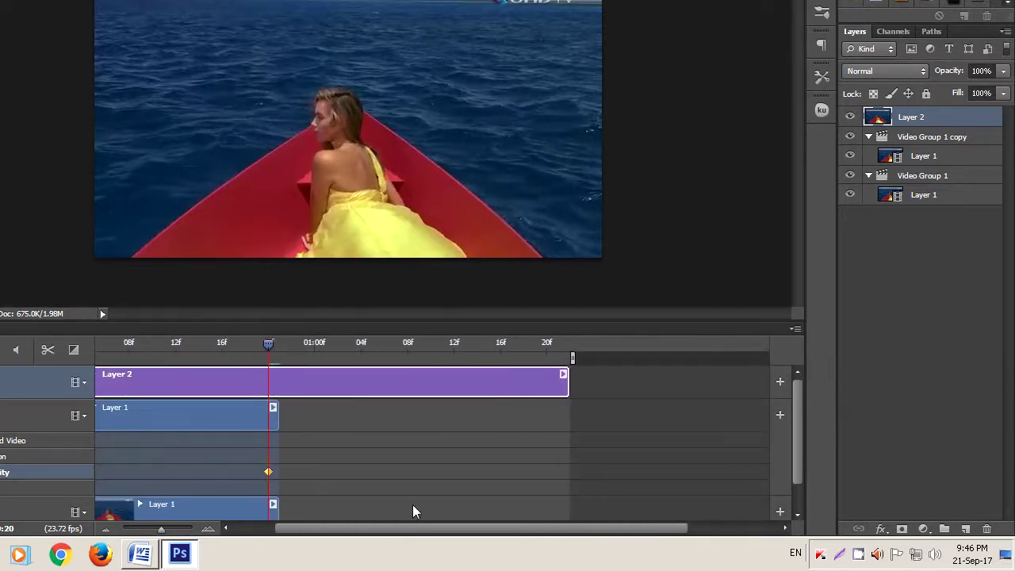
pyautogui.moveTo(571, 388); pyautogui.dragTo(293, 389)
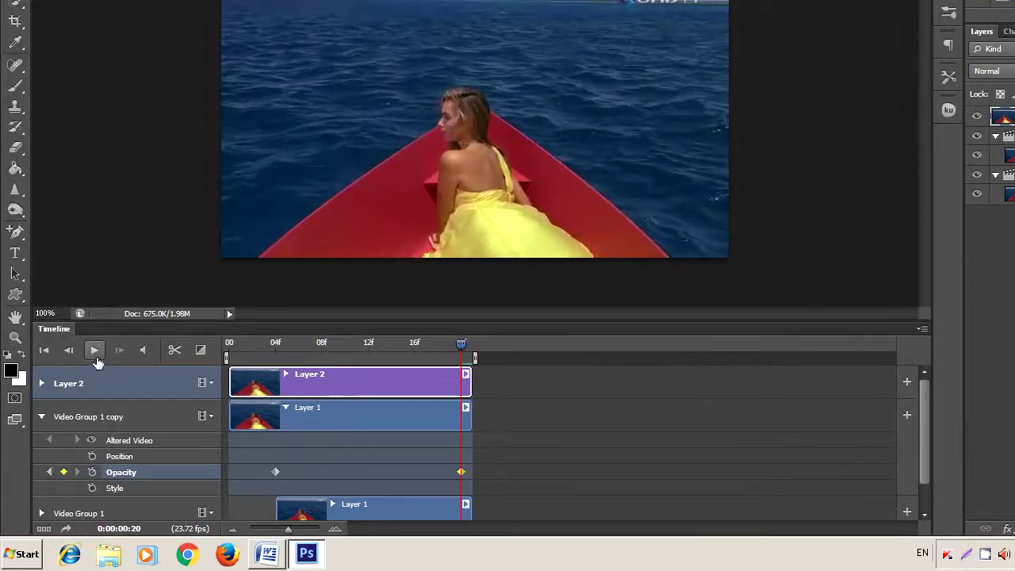
pyautogui.click(94, 354)
pyautogui.click(93, 355)
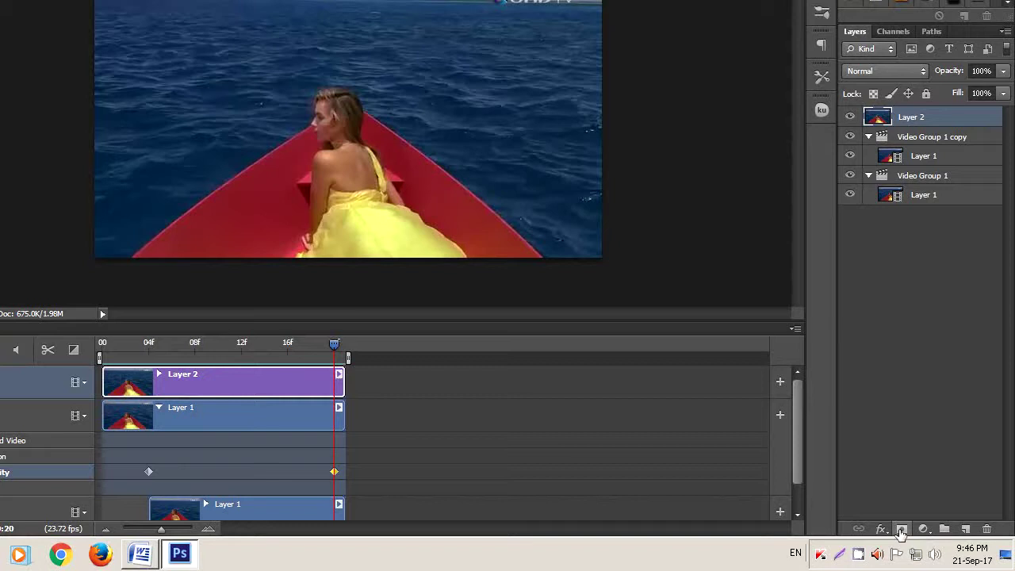
# Add a layer mask to Layer 2, select an 83 px brush, and preview from frame 00
pyautogui.click(901, 530)
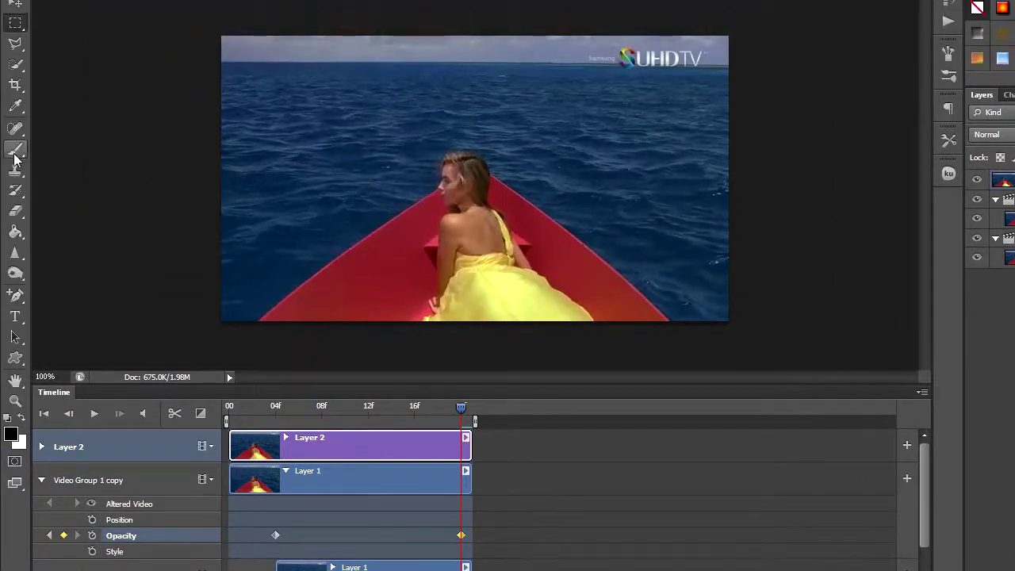
pyautogui.click(14, 152)
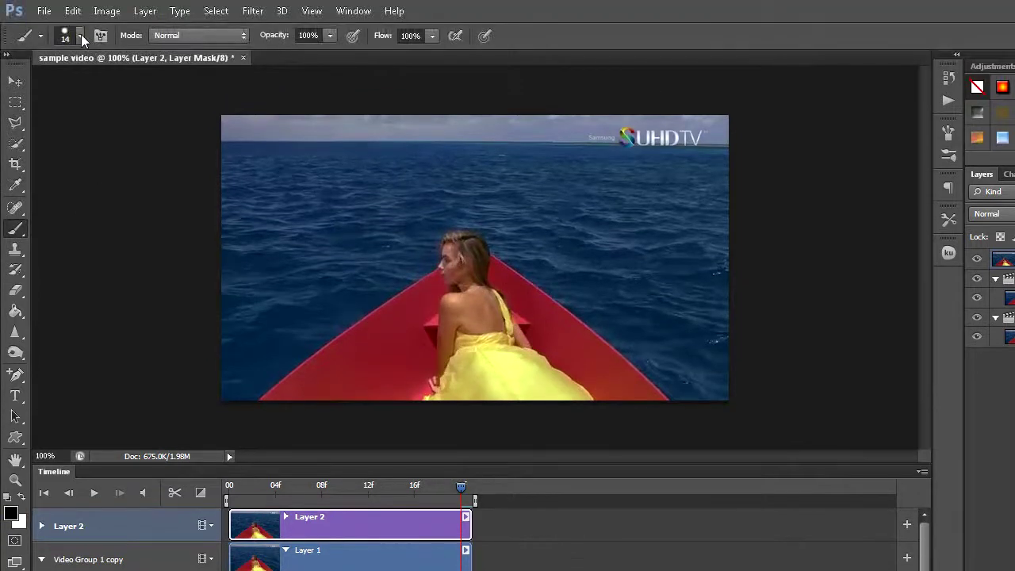
pyautogui.click(81, 35)
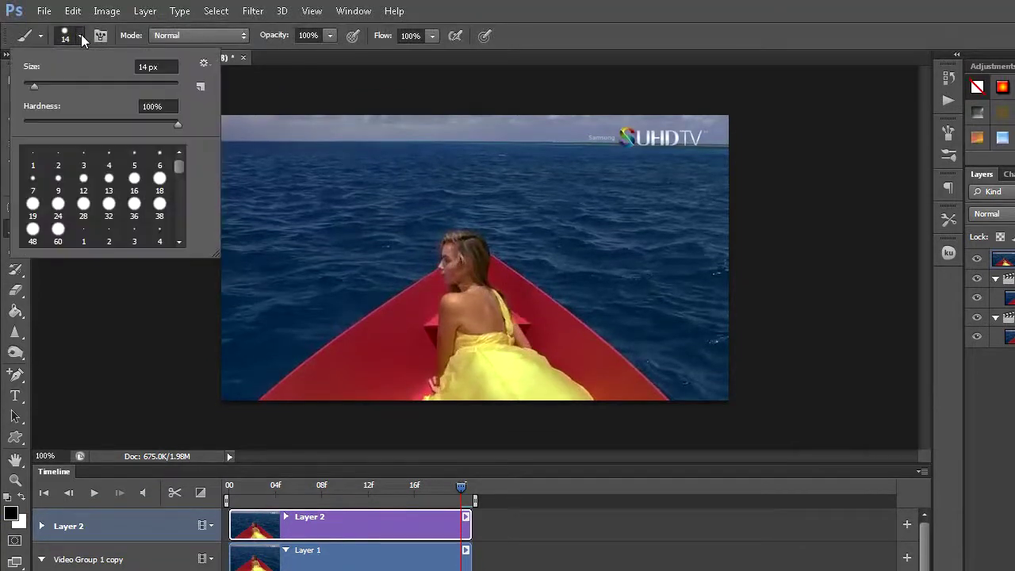
pyautogui.click(87, 85)
pyautogui.click(255, 163)
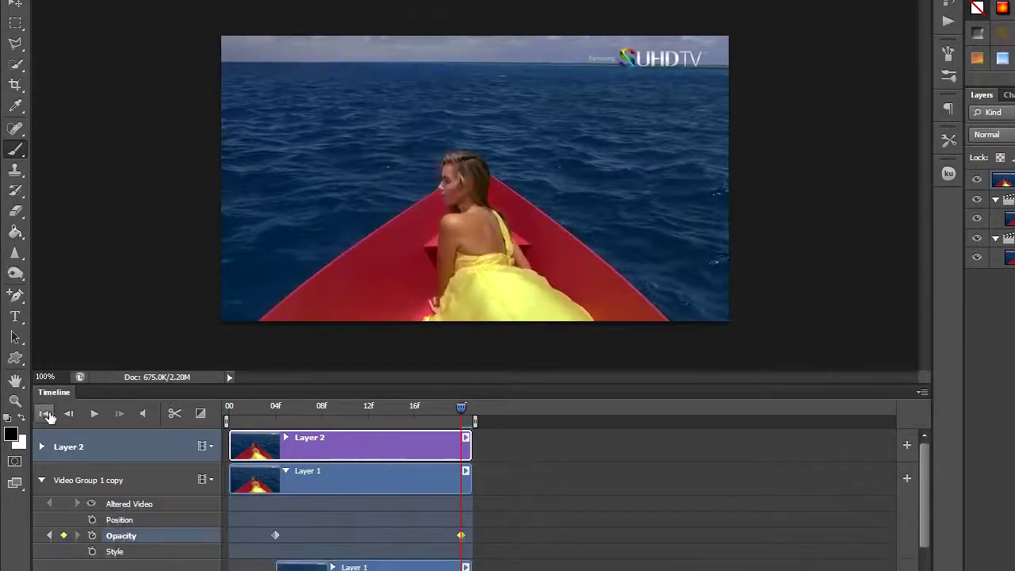
pyautogui.click(43, 413)
pyautogui.click(95, 419)
pyautogui.click(95, 419)
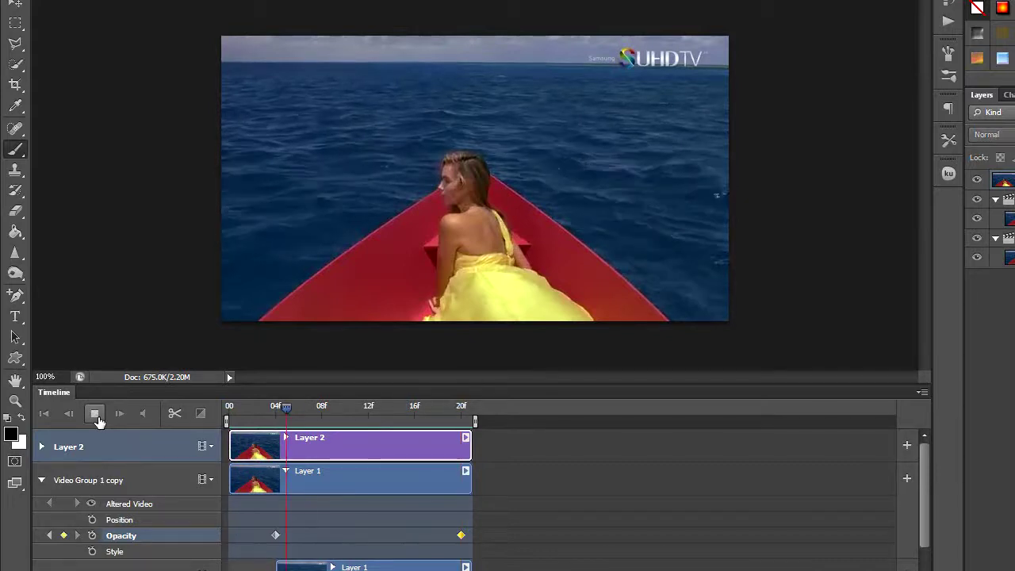
pyautogui.click(95, 419)
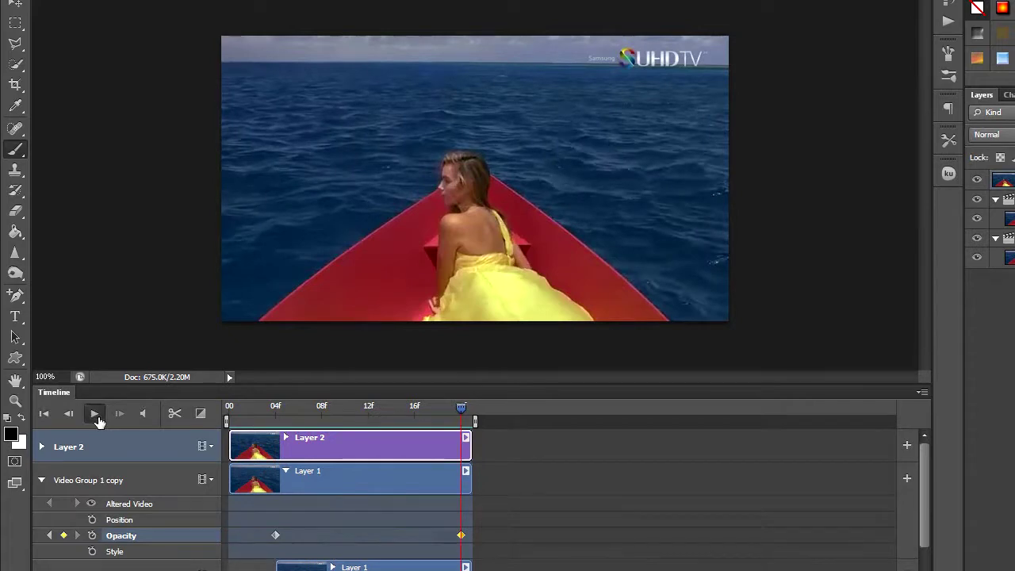
pyautogui.click(95, 419)
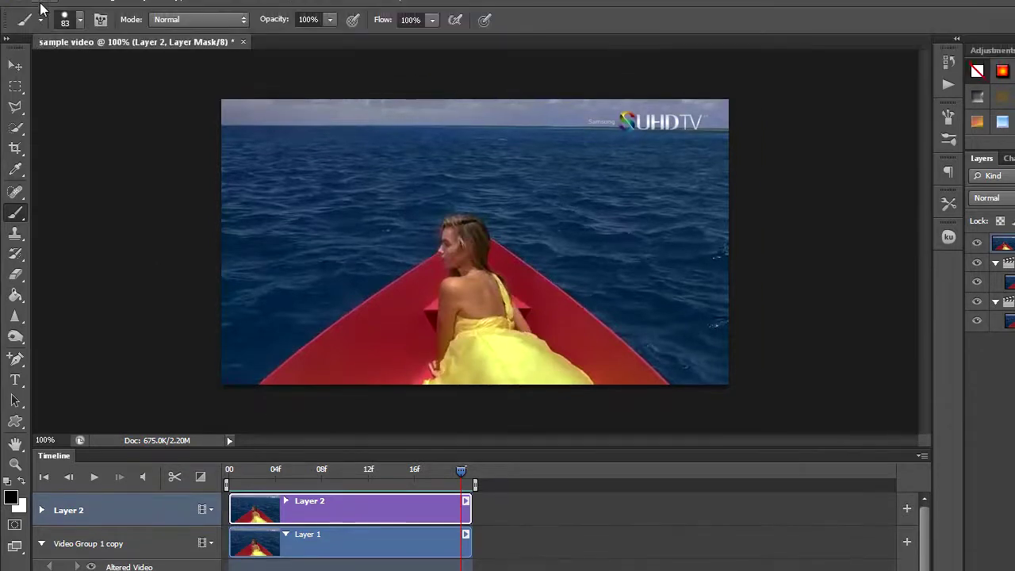
# Open Save for Web with GIF format and Diffusion dithering selected
pyautogui.click(44, 11)
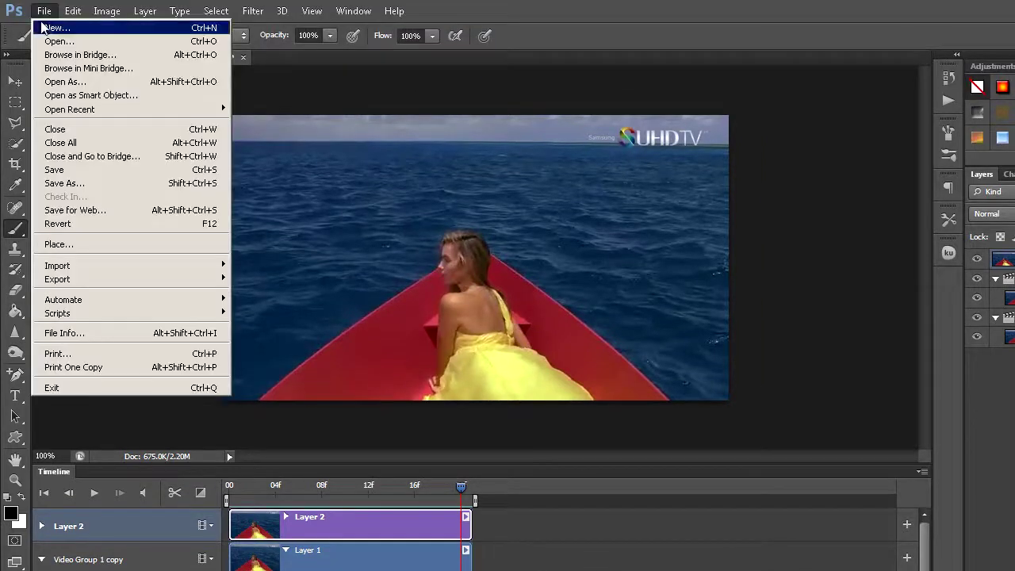
pyautogui.click(92, 213)
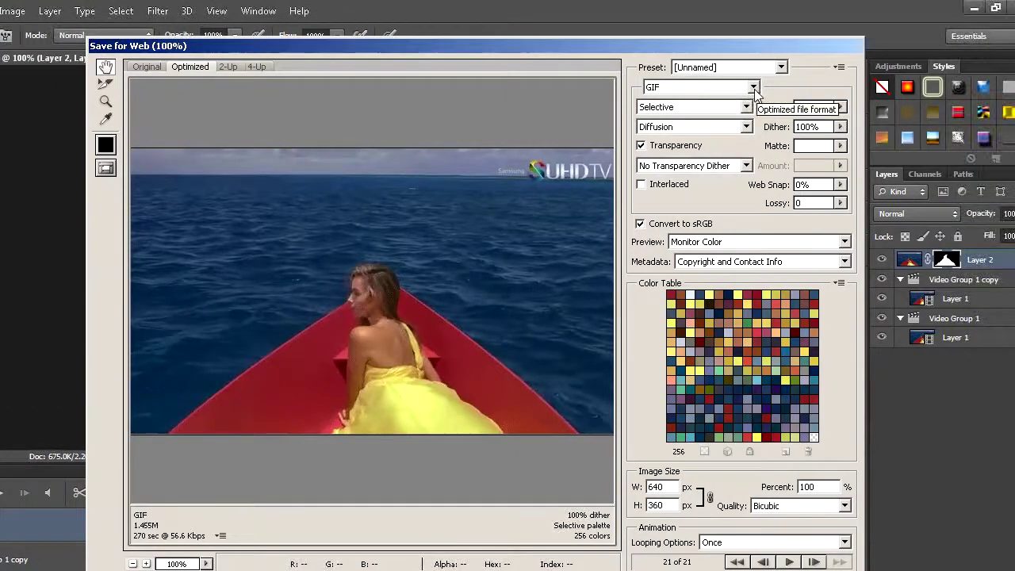
pyautogui.click(756, 94)
pyautogui.click(756, 94)
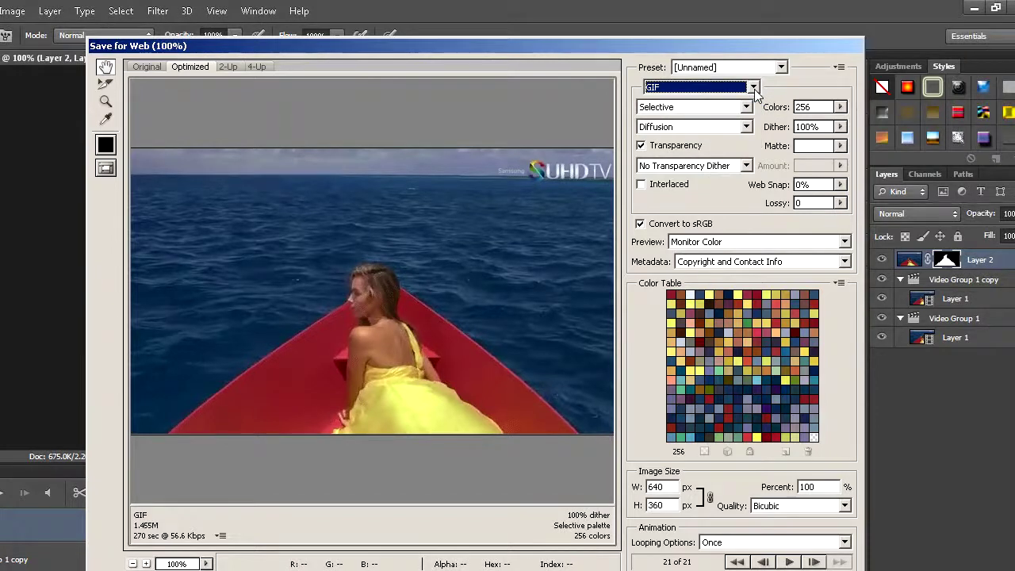
pyautogui.click(746, 128)
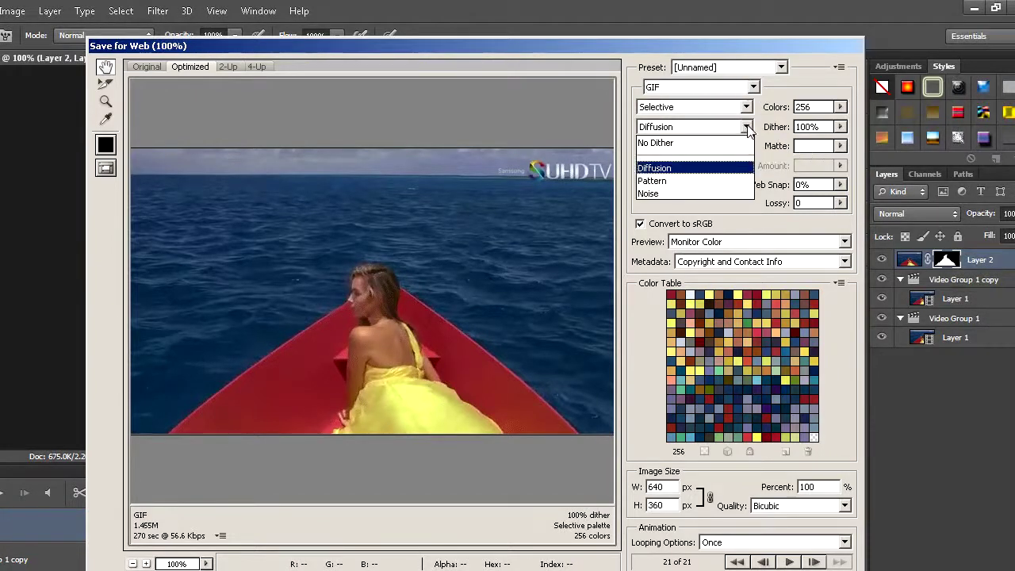
pyautogui.click(746, 127)
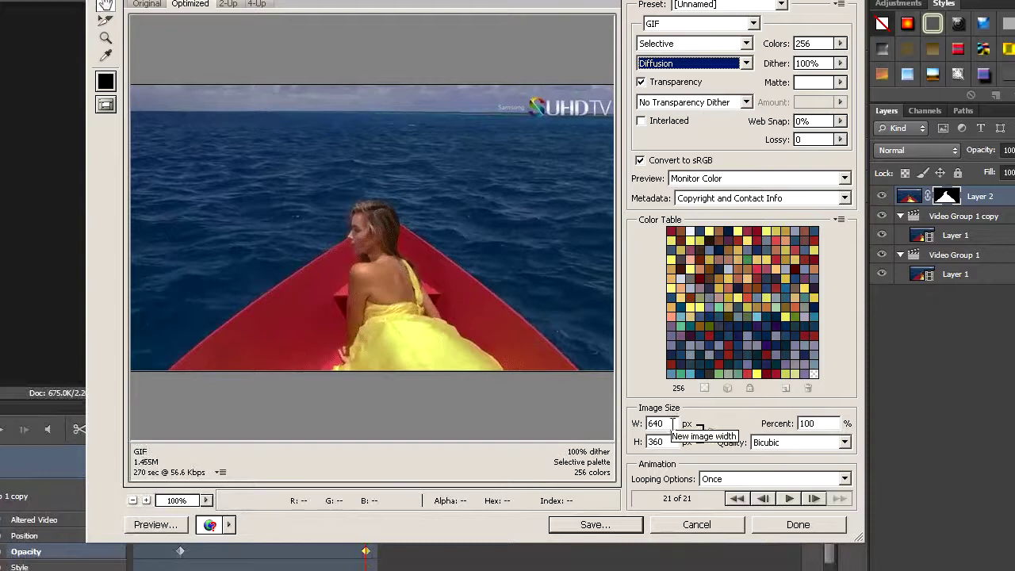
# Change the GIF export width from 640 to 1000 px (1000 × 563, 156.25%) and set looping to Forever
pyautogui.click(672, 424)
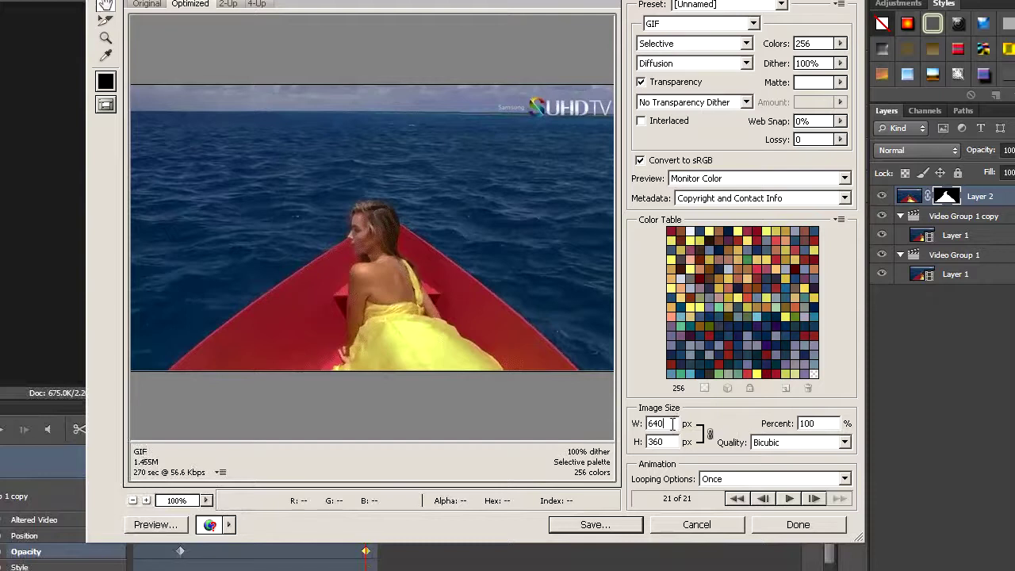
pyautogui.press('BackSpace')
pyautogui.press('BackSpace')
pyautogui.press('BackSpace')
pyautogui.write('1000')
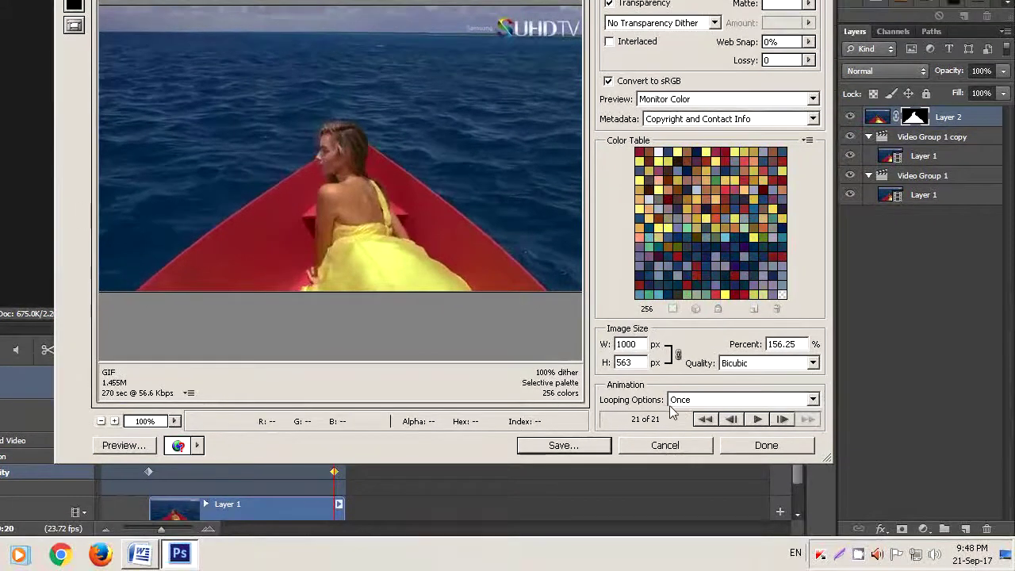
pyautogui.click(813, 400)
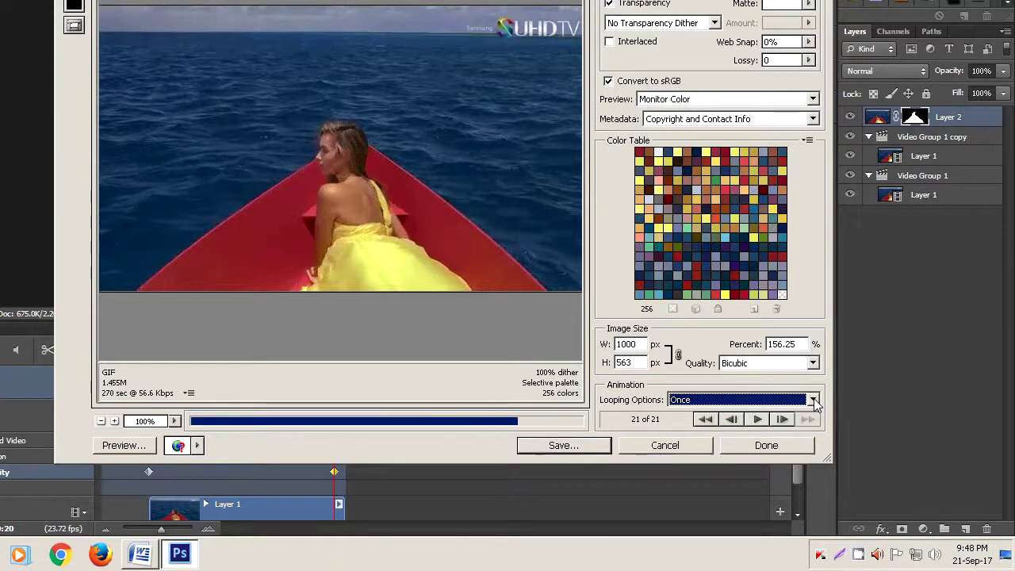
pyautogui.click(813, 400)
pyautogui.click(695, 429)
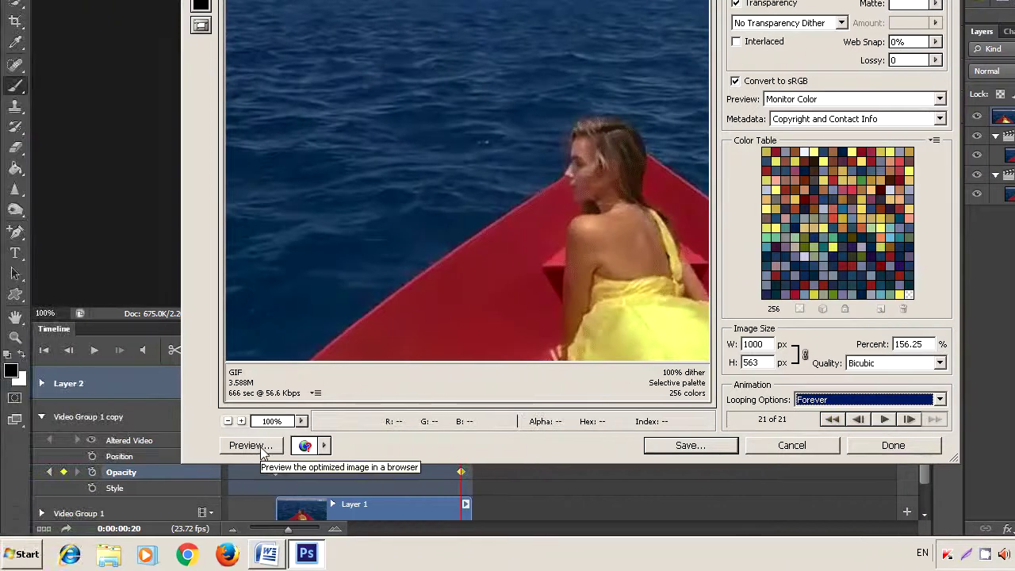
pyautogui.click(262, 449)
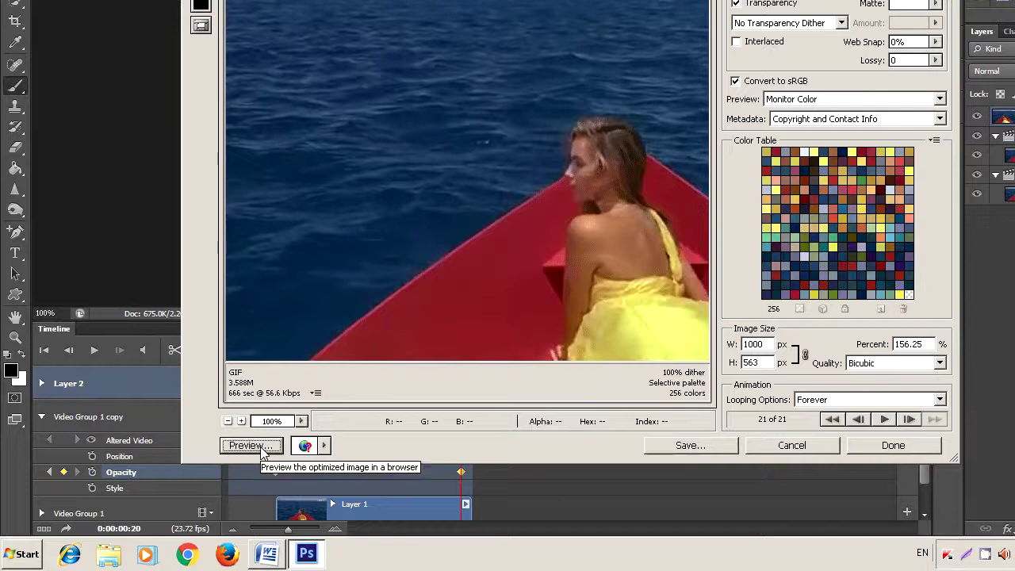
pyautogui.click(250, 446)
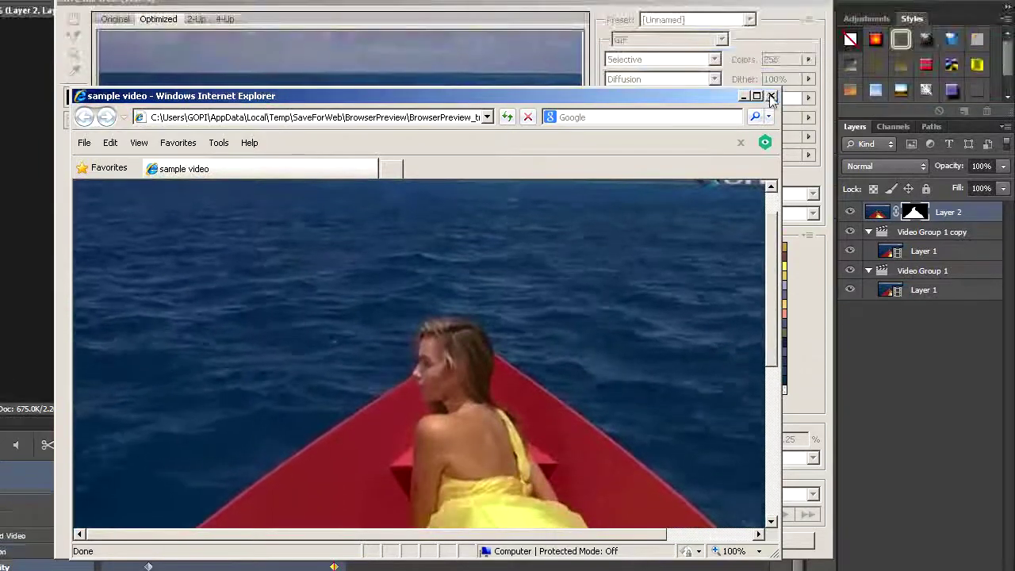
pyautogui.click(771, 49)
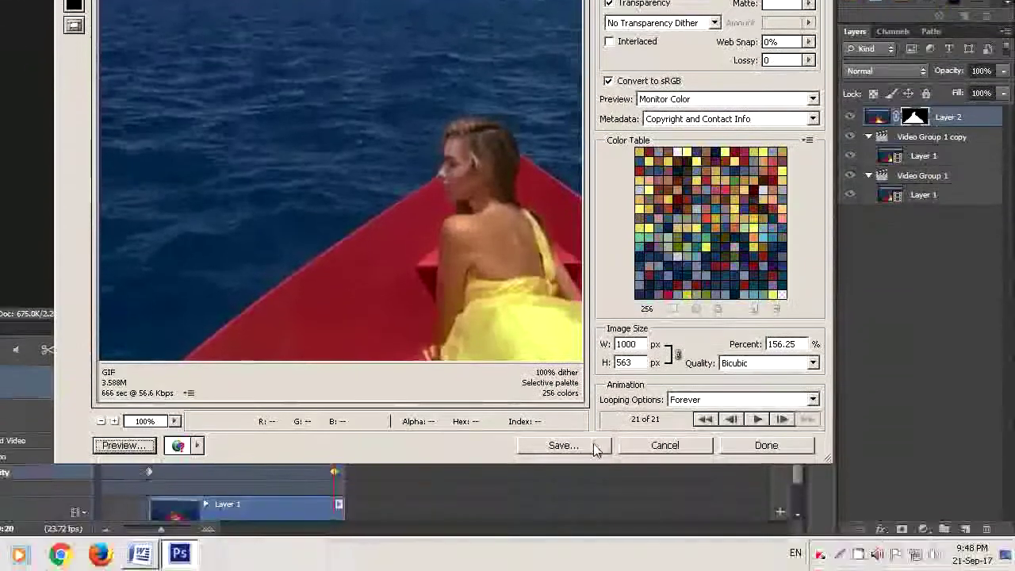
# Save the optimized looping animation from Save for Web under the file name 'gif'
pyautogui.click(595, 508)
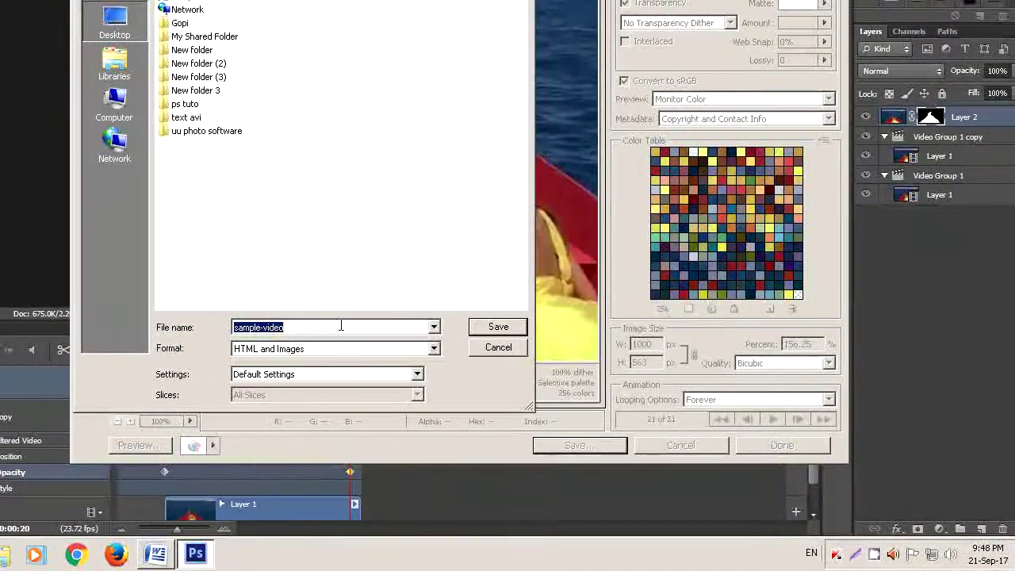
pyautogui.write('gif')
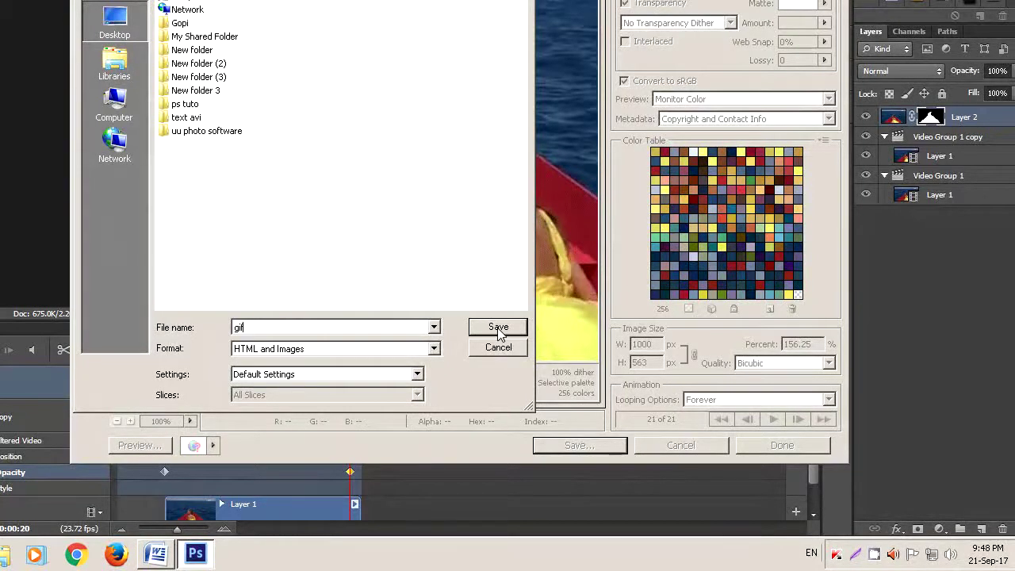
pyautogui.click(498, 328)
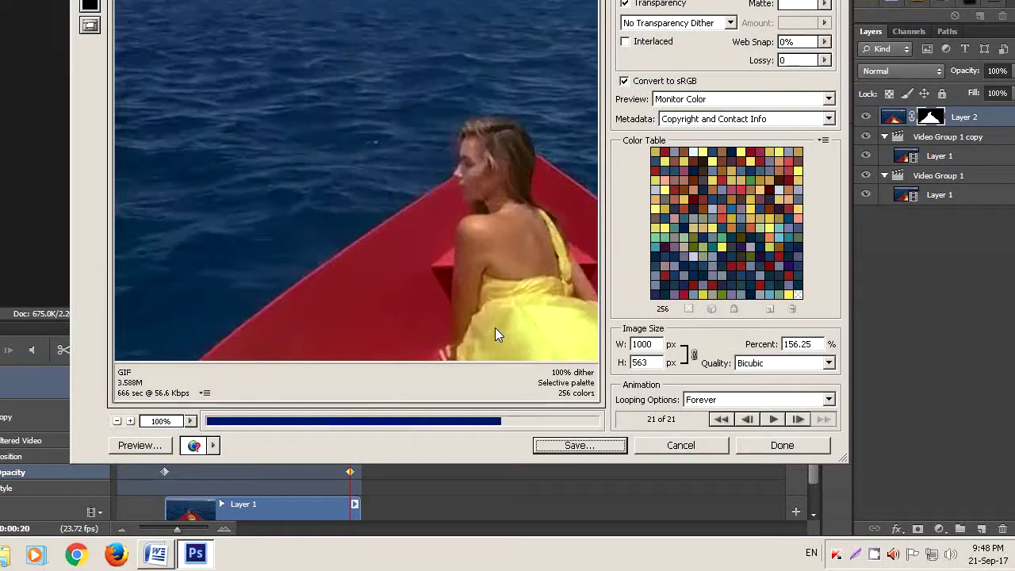